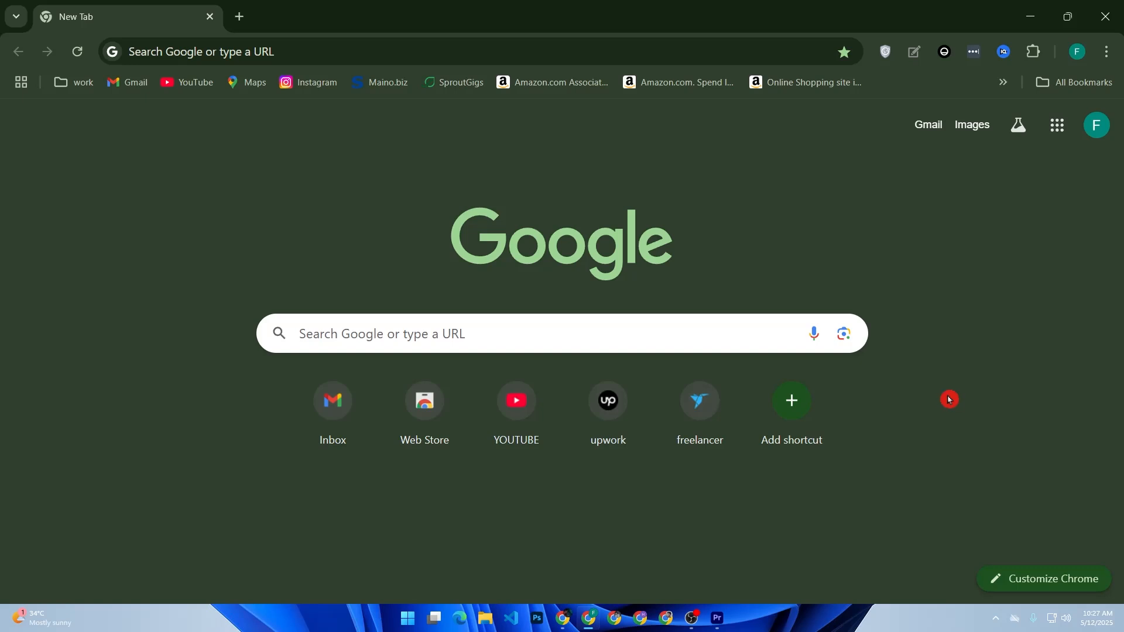
- Search the web for "shopify", open the official Shopify website and log in to the store admin
left_click(479, 327)
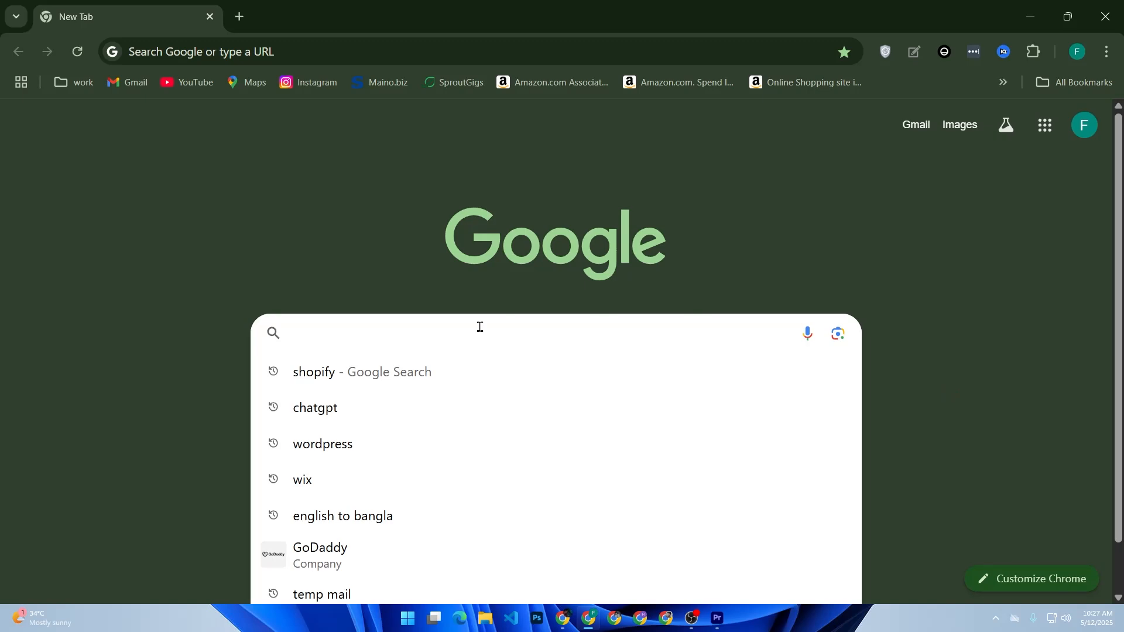
type("shopify")
key("Return")
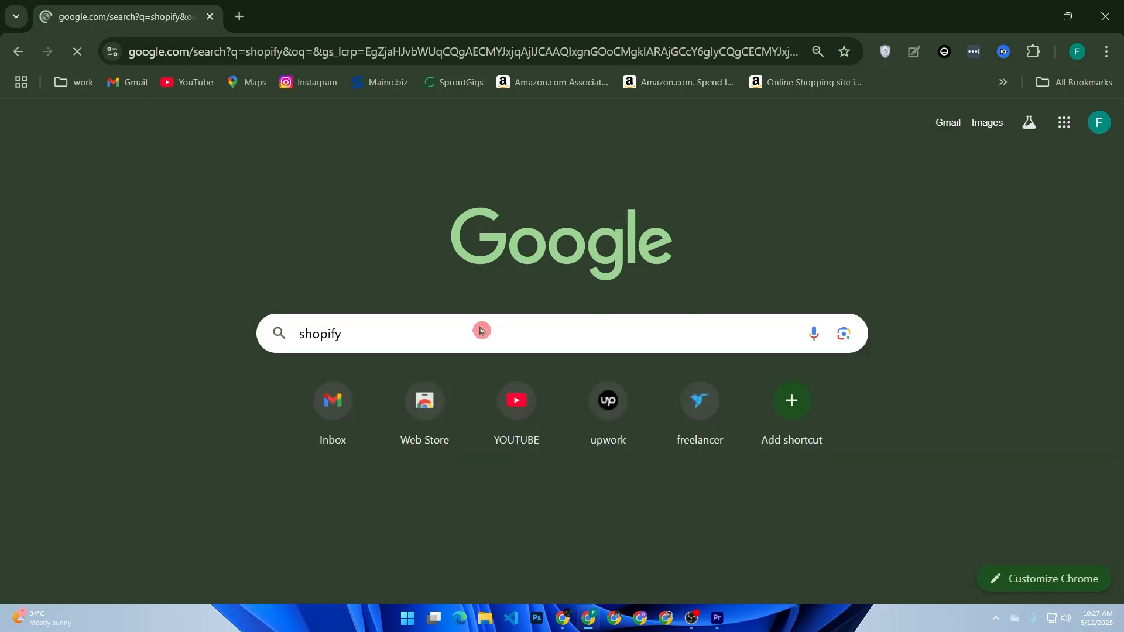
scroll(489, 326, "down", 7)
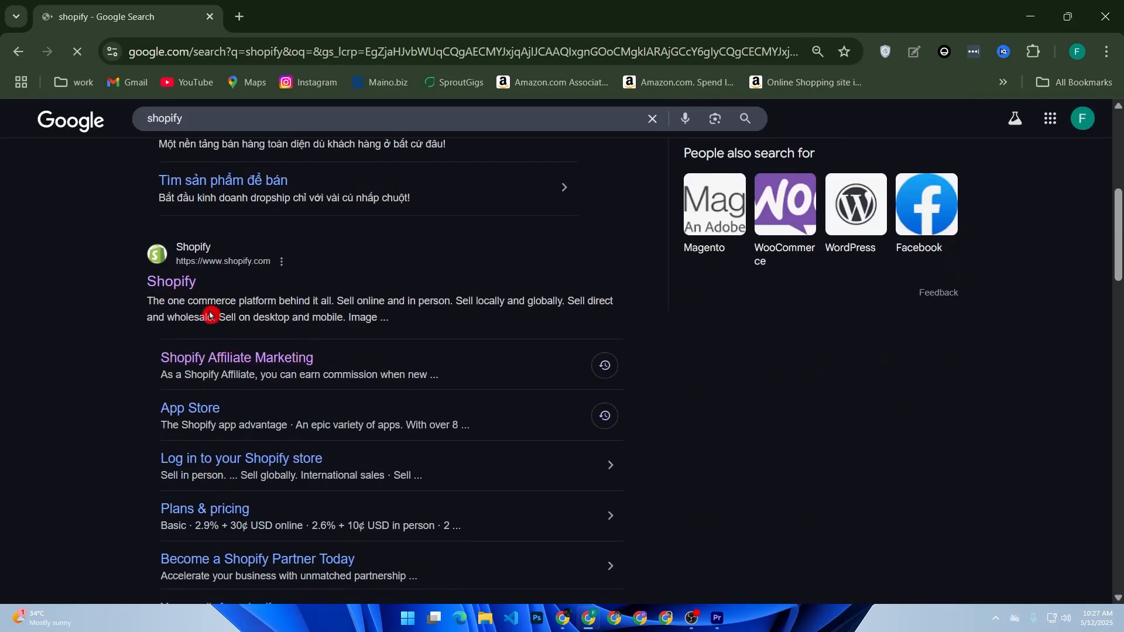
left_click(184, 290)
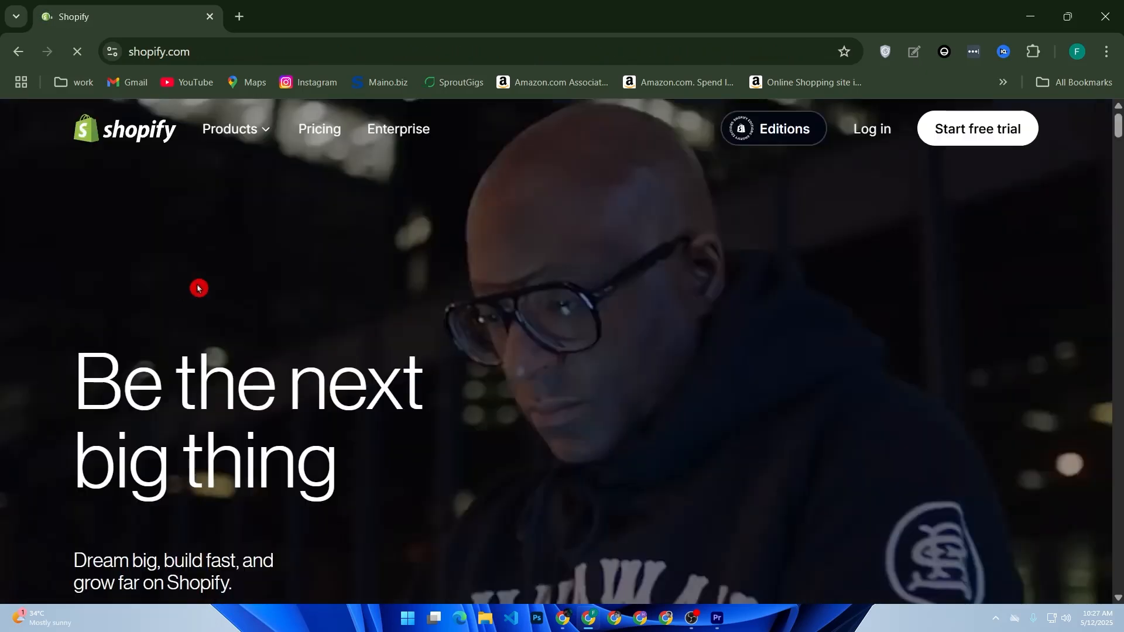
left_click(882, 133)
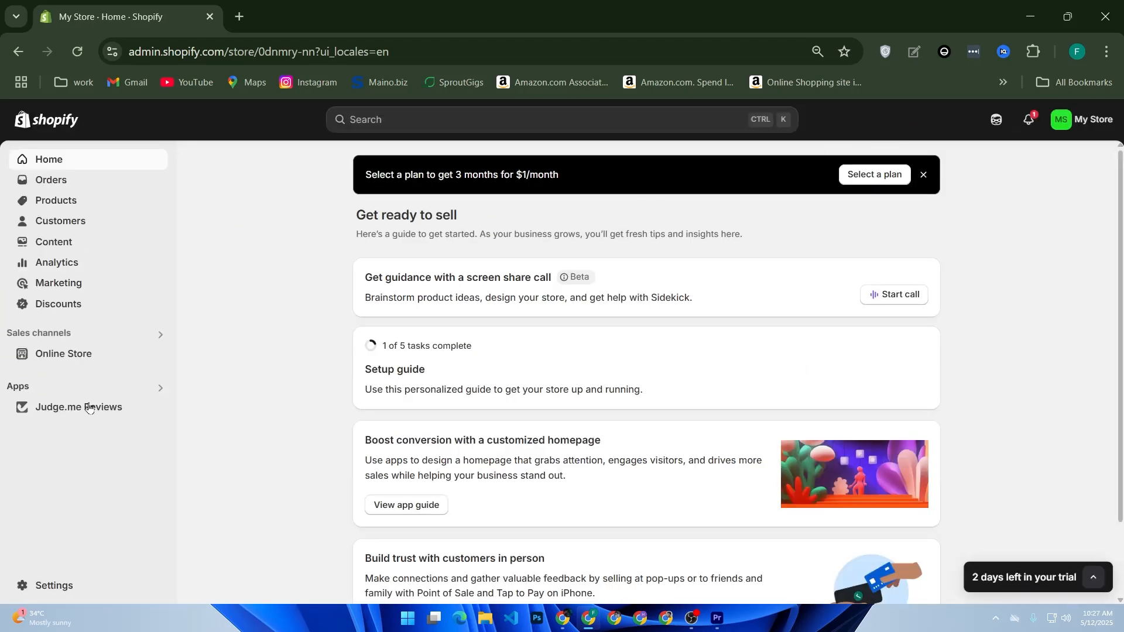
- Review the installed apps and sales channels, and search the store admin for "buy" to open Buy Button
left_click(78, 336)
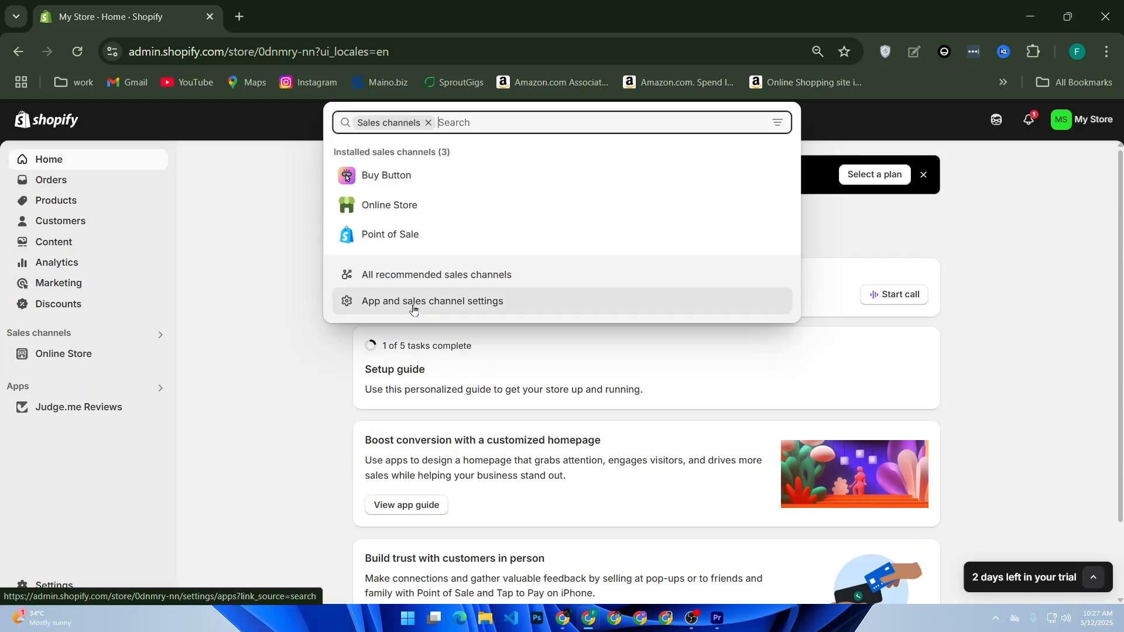
left_click(484, 303)
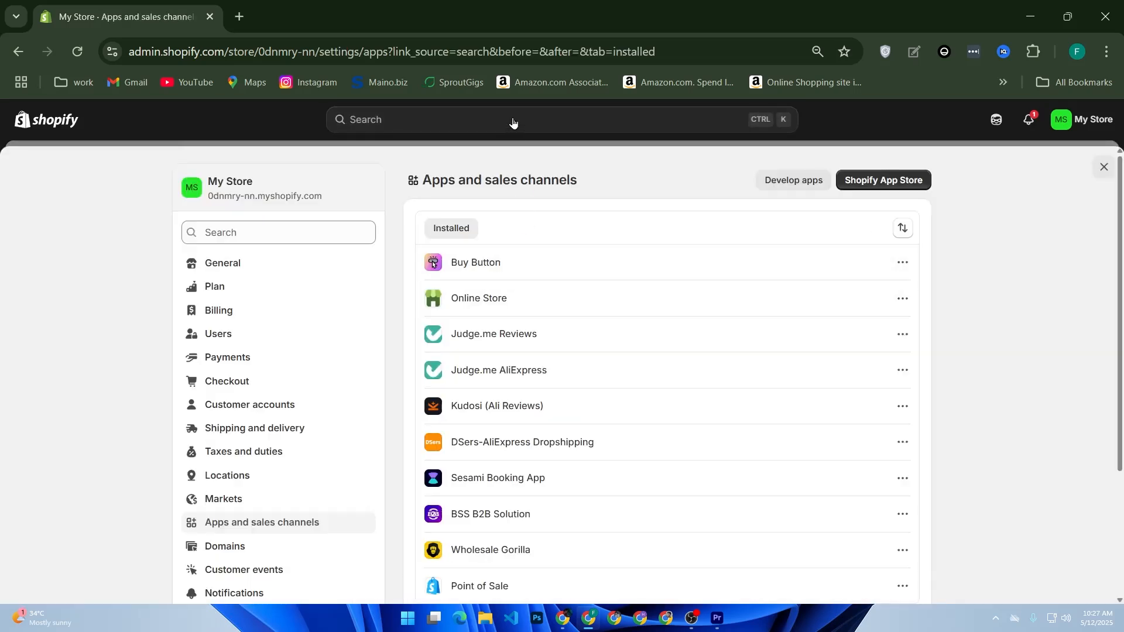
left_click(513, 119)
type("buy")
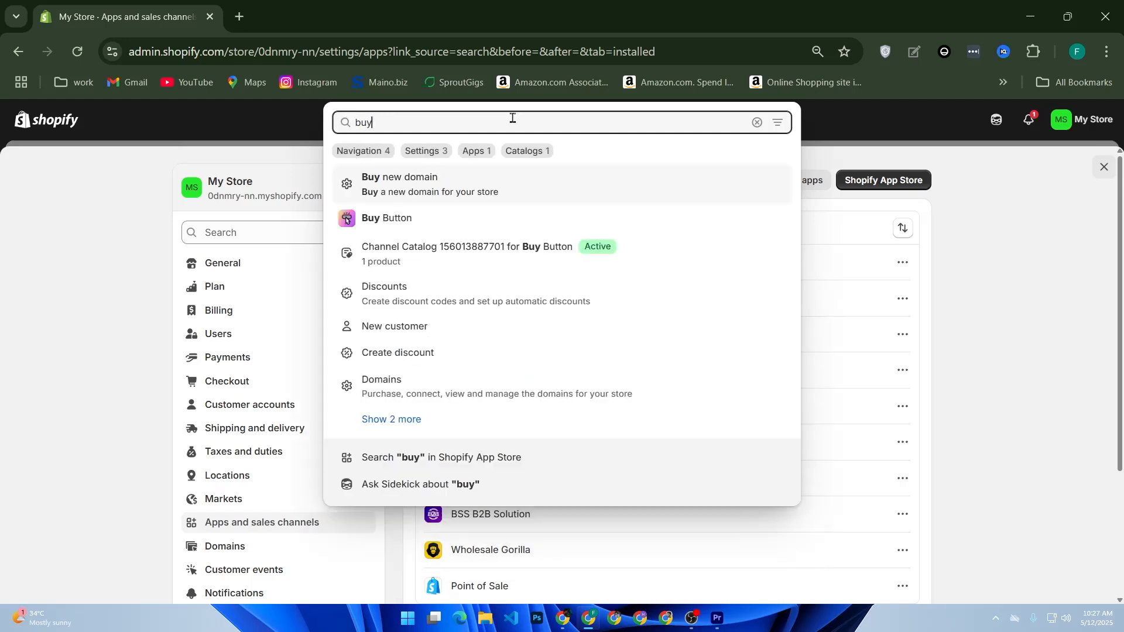
left_click(443, 228)
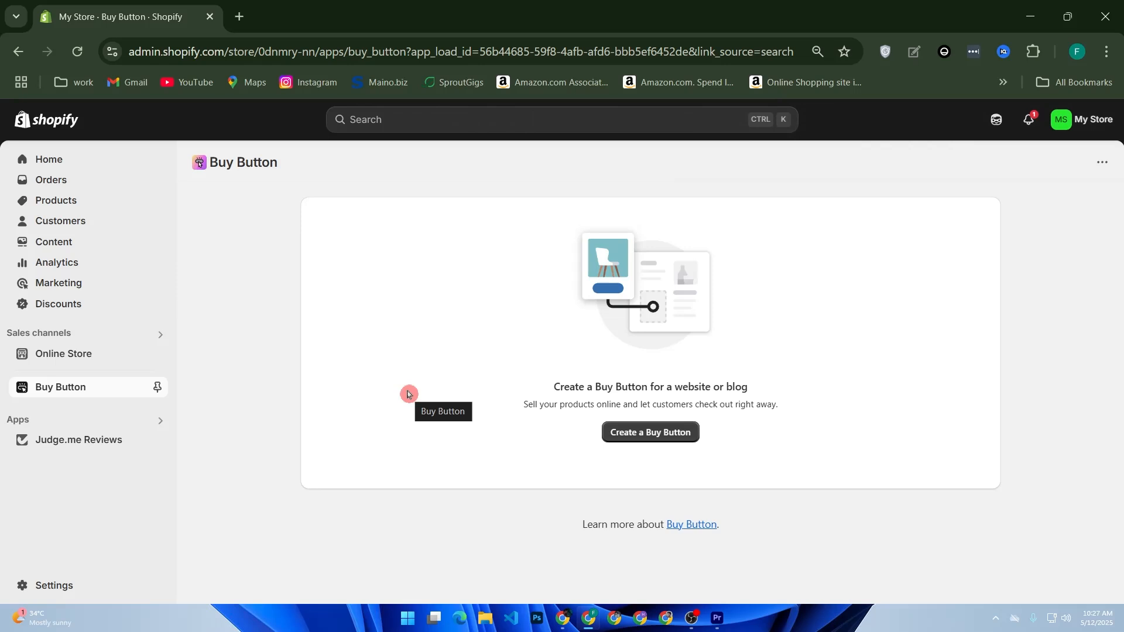
- Create a Product Buy Button for the Example T-Shirt product
left_click(647, 432)
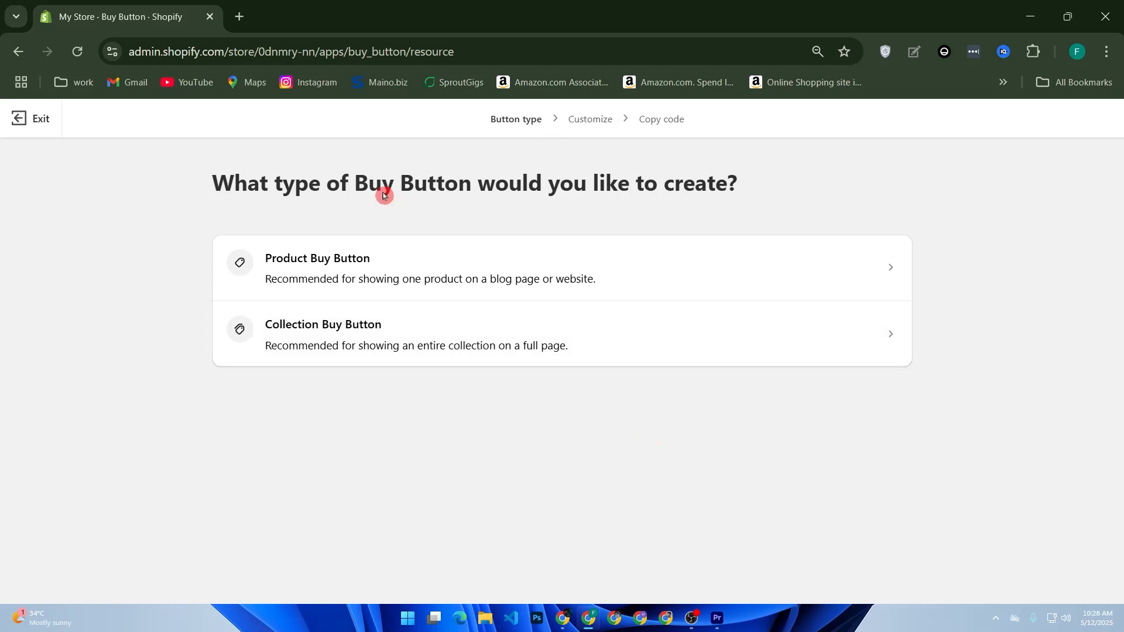
left_click(303, 259)
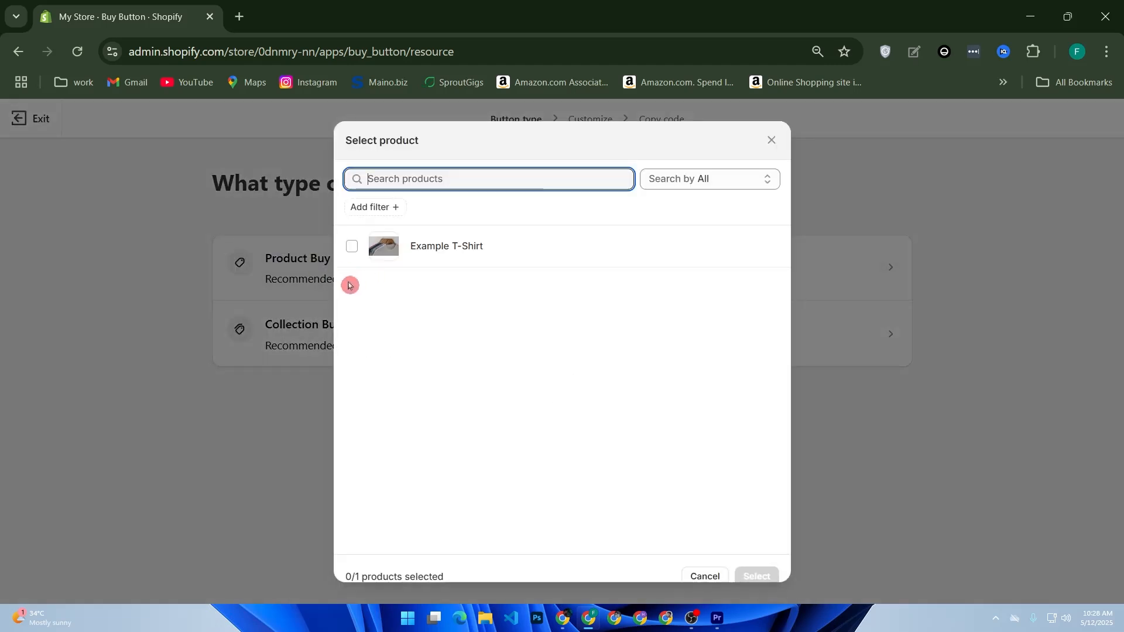
left_click(434, 247)
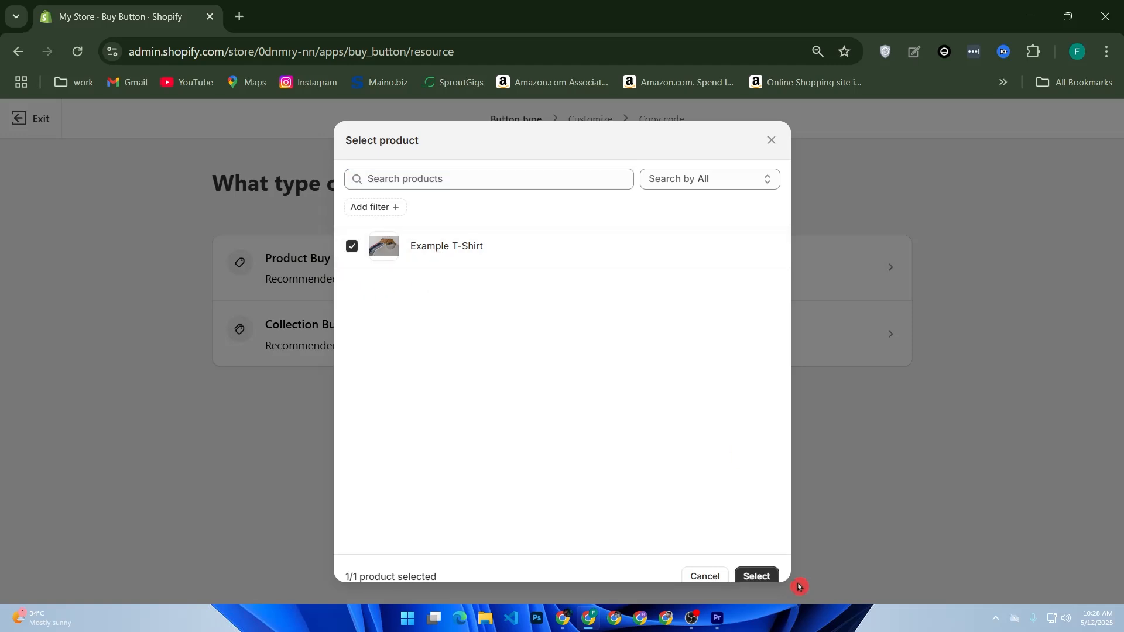
left_click(759, 574)
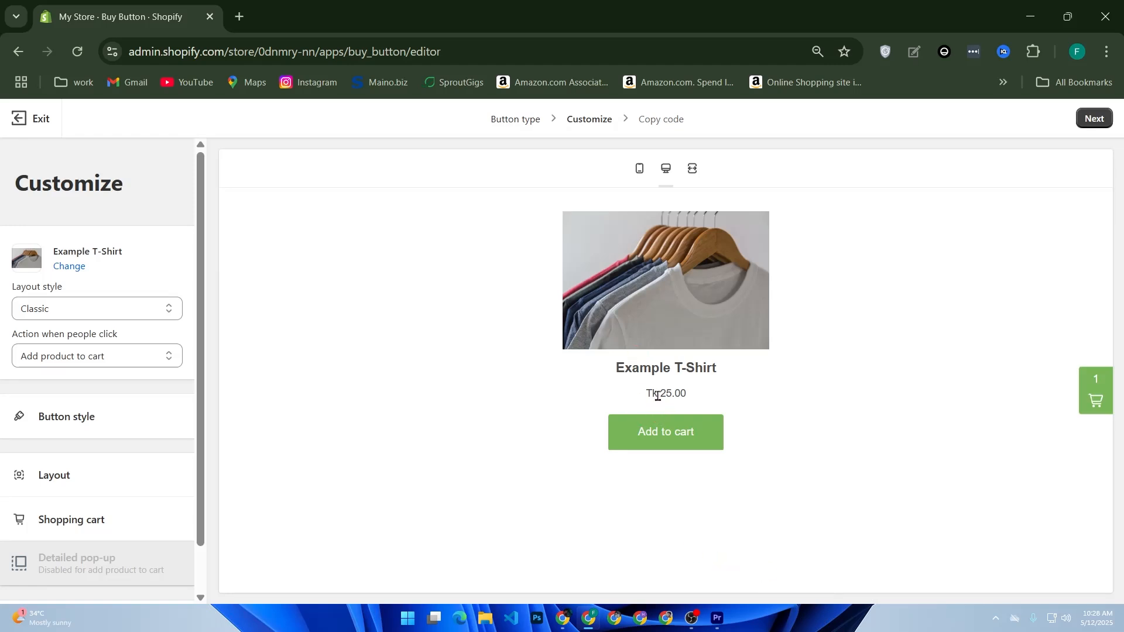
- Try the Basic layout style, settle on Full view for the Buy Button, and copy its embed code
left_click(129, 318)
left_click(123, 329)
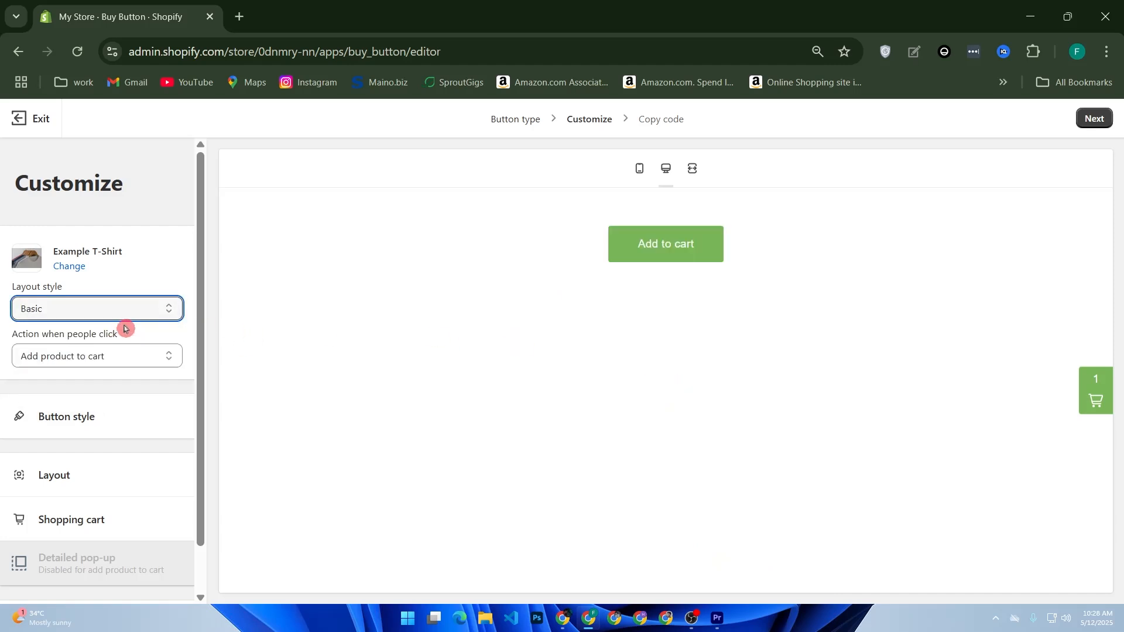
left_click(125, 314)
left_click(96, 370)
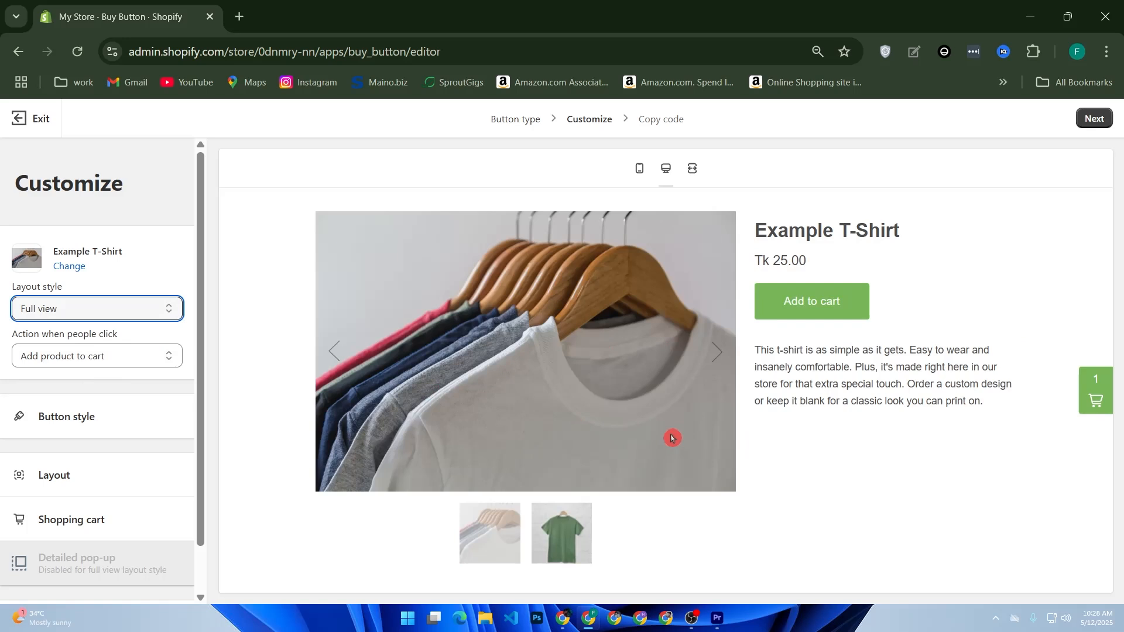
left_click(1094, 119)
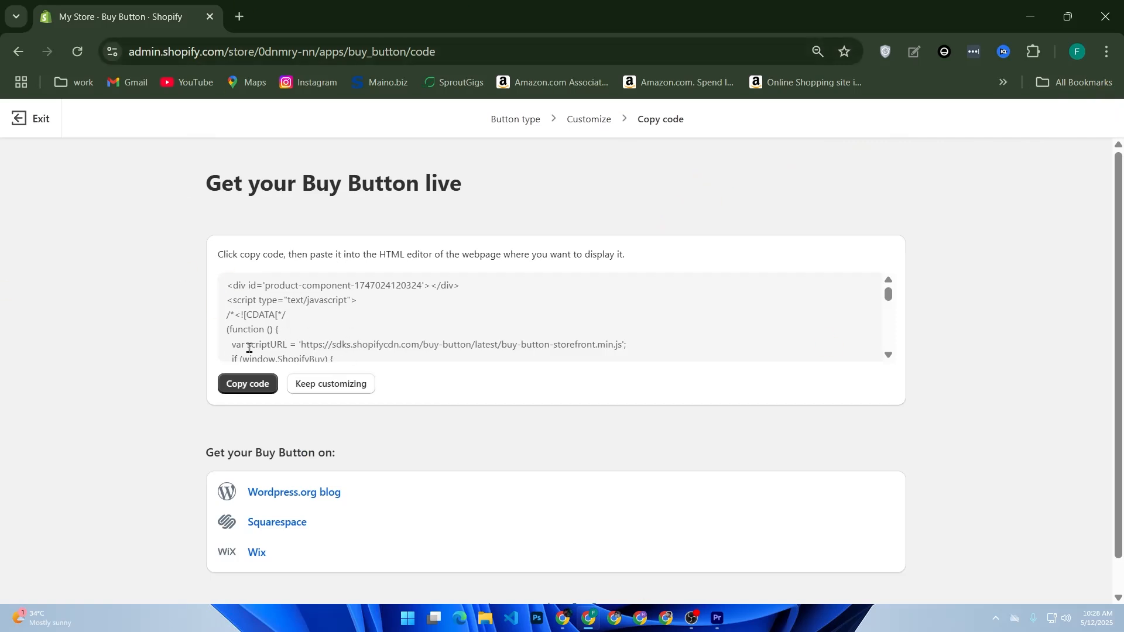
left_click(248, 386)
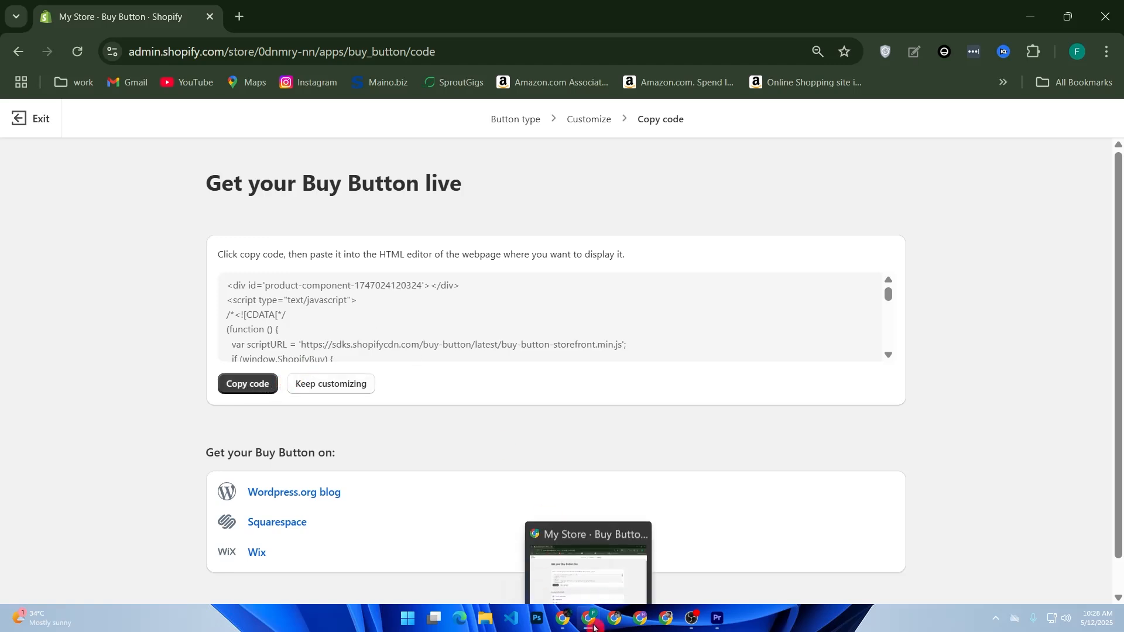
- Search the web for "wix" in a new browser tab and open the Wix website
left_click(243, 10)
left_click(361, 319)
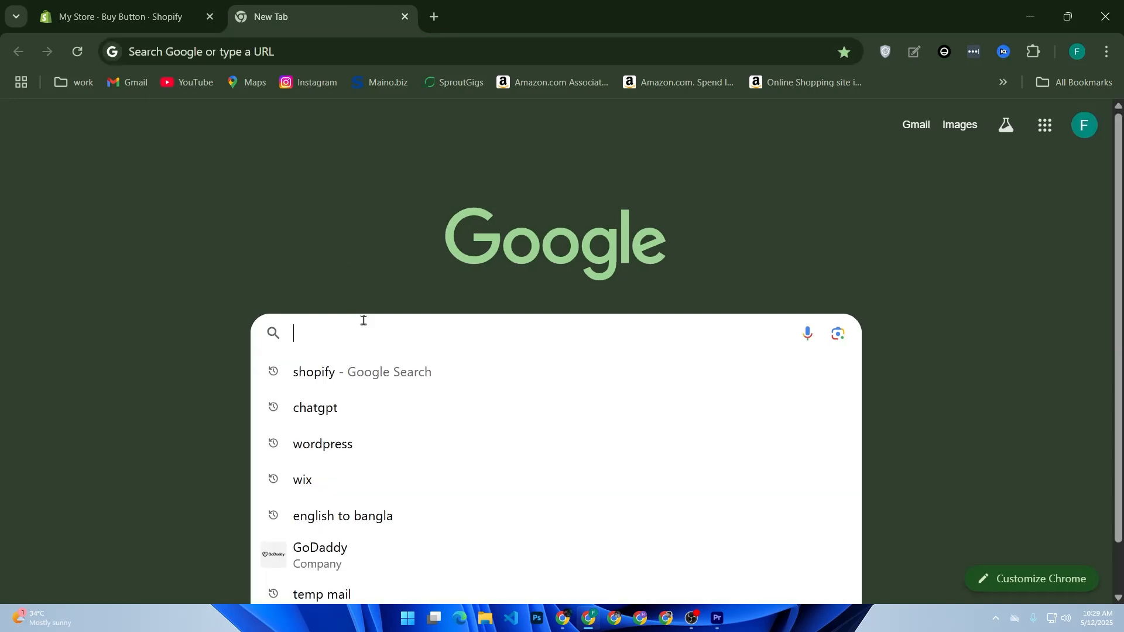
type("wix")
key("Return")
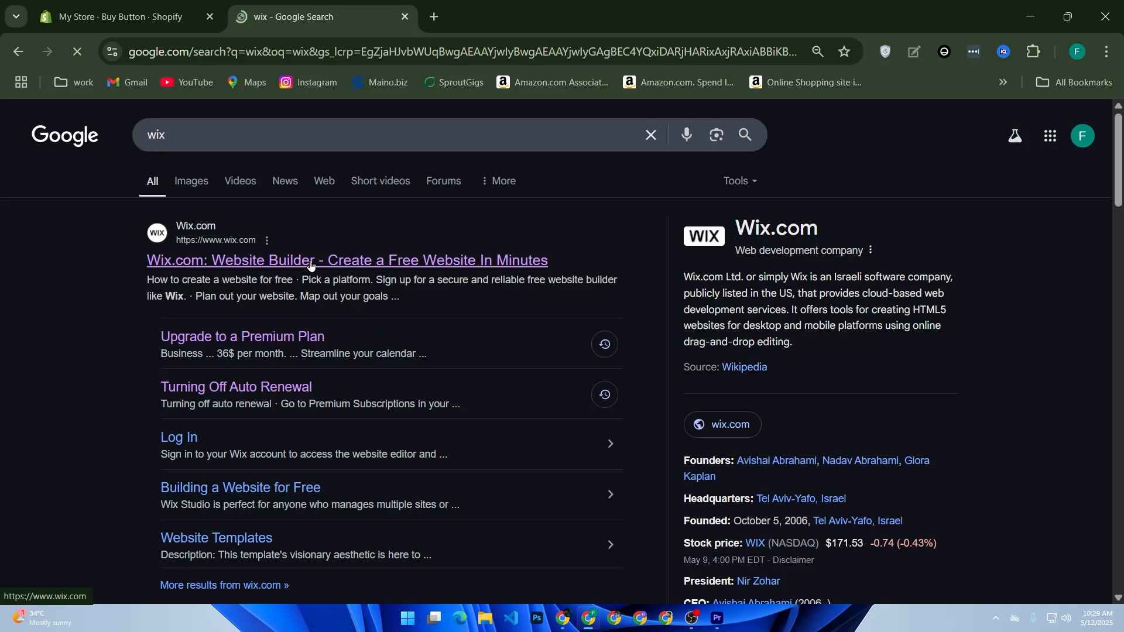
left_click(310, 263)
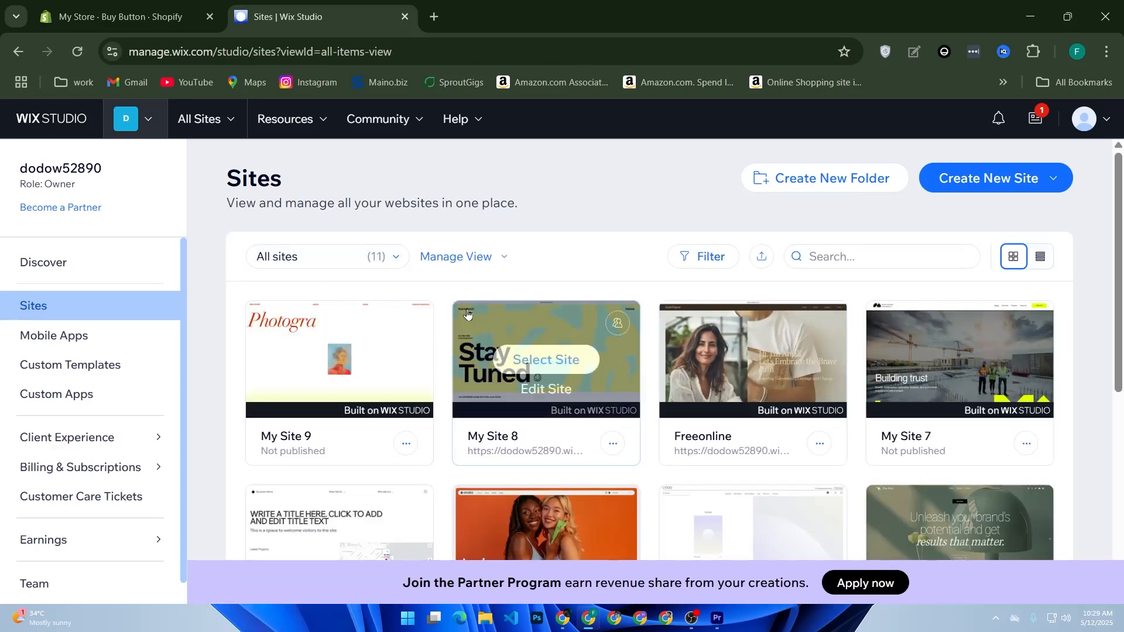
- Open My Site 9 in the Wix Studio editor and minimize the page's code panel
scroll(601, 370, "down", 2)
scroll(585, 372, "up", 2)
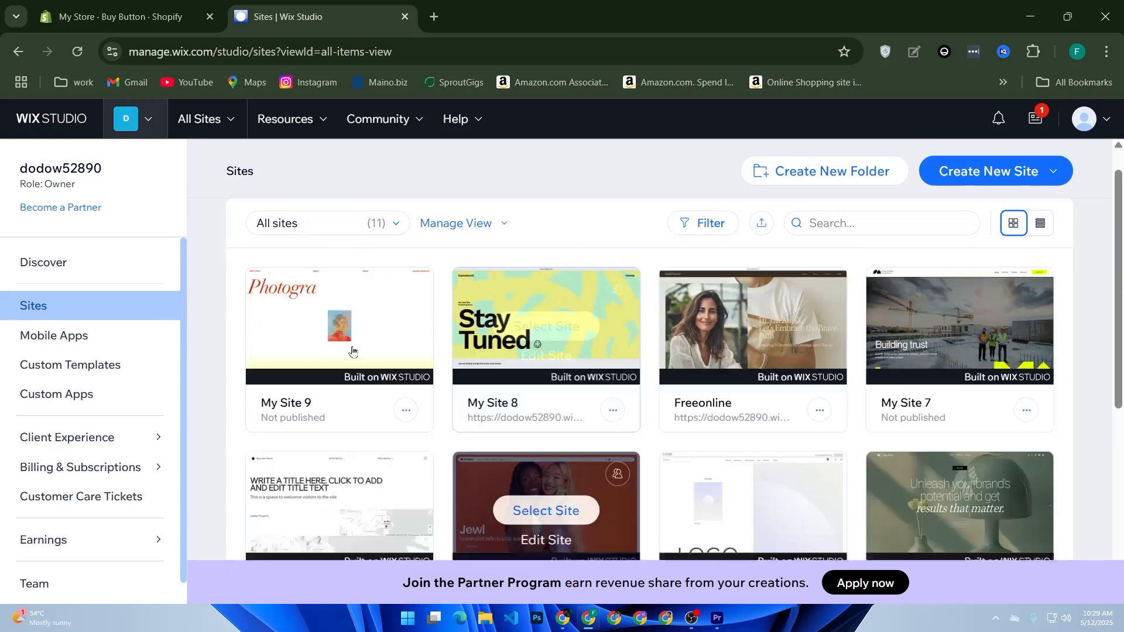
left_click(326, 391)
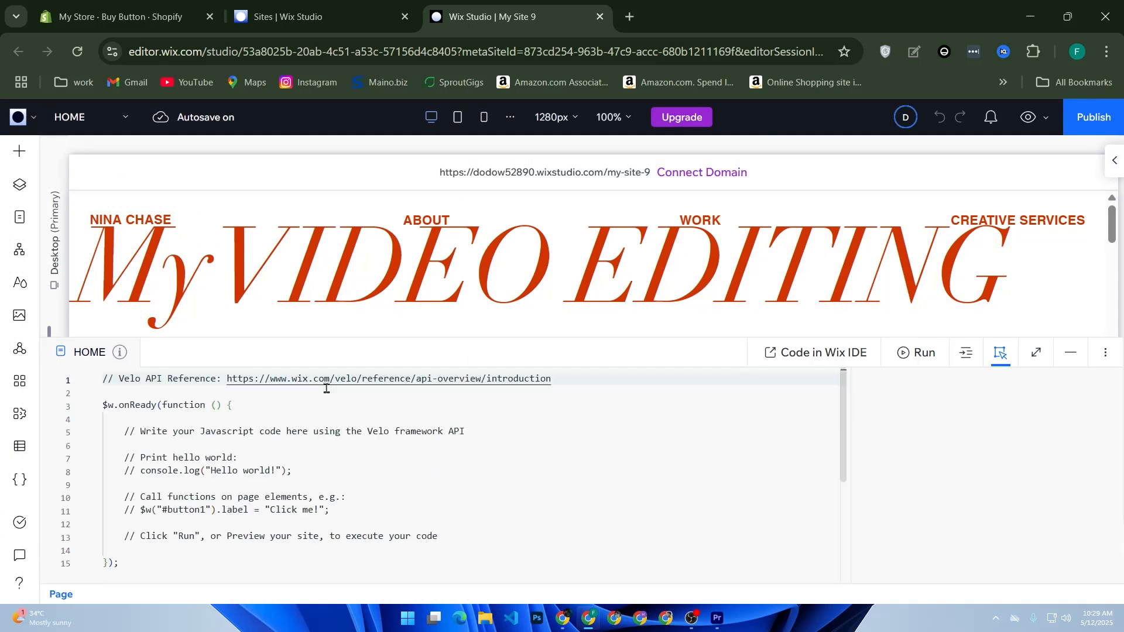
left_click(1075, 357)
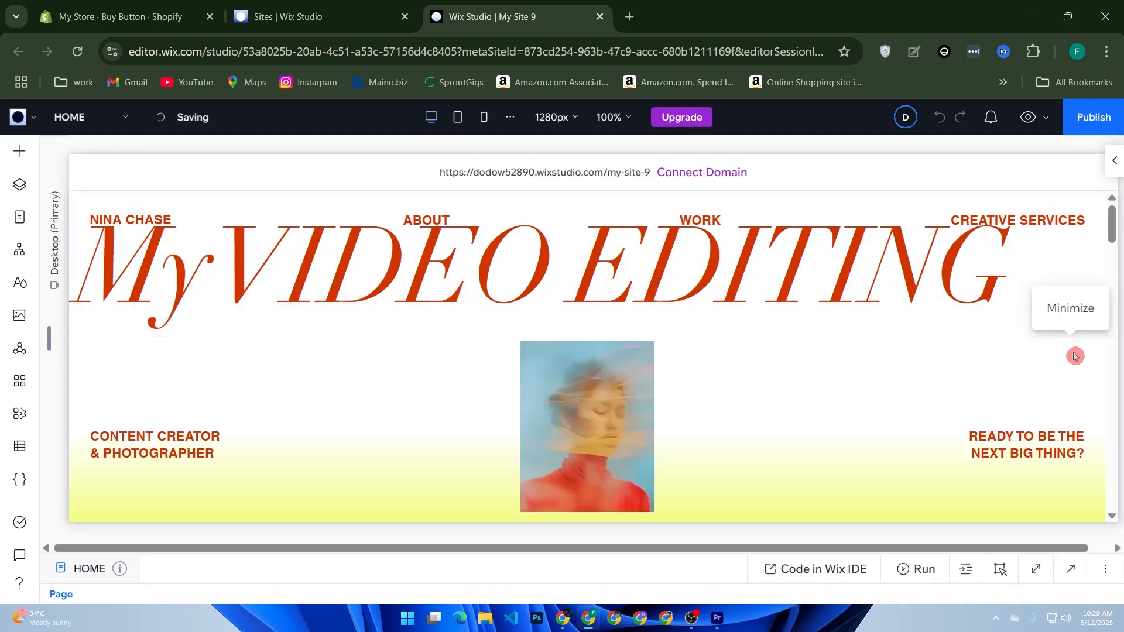
- Add an Embed Code element from the Embed & Social elements to the home page
left_click(23, 157)
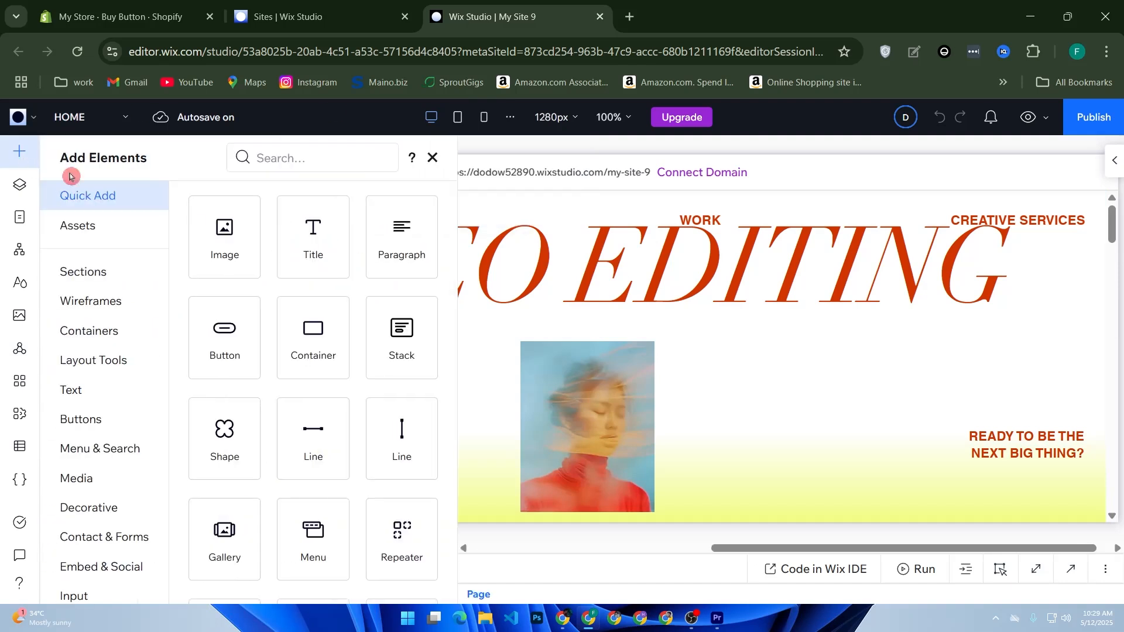
scroll(150, 329, "down", 3)
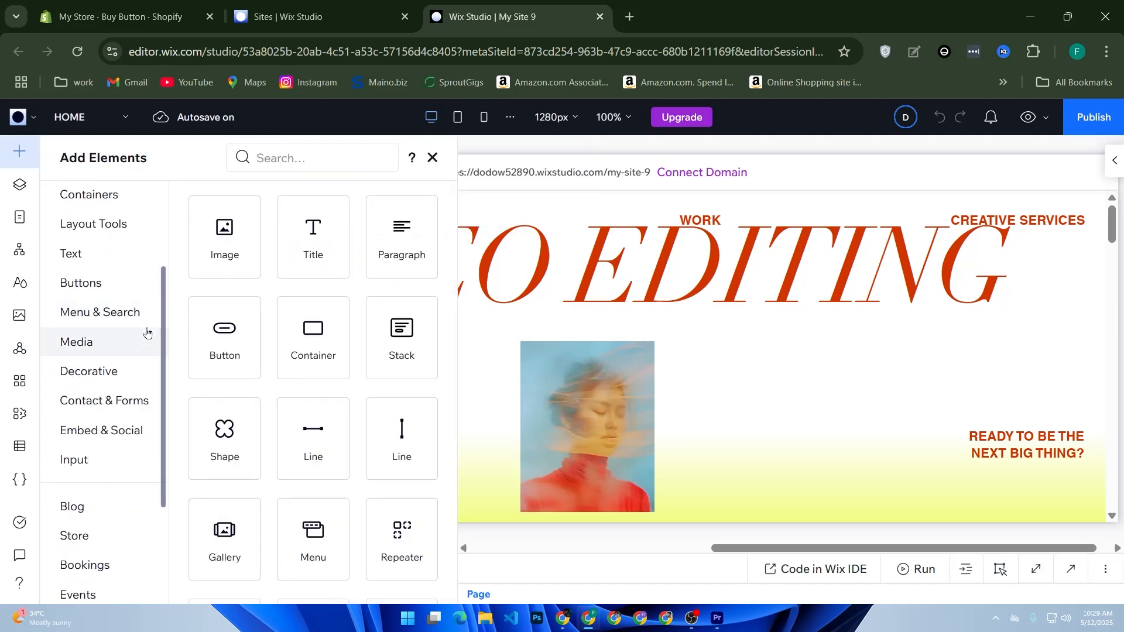
left_click(87, 440)
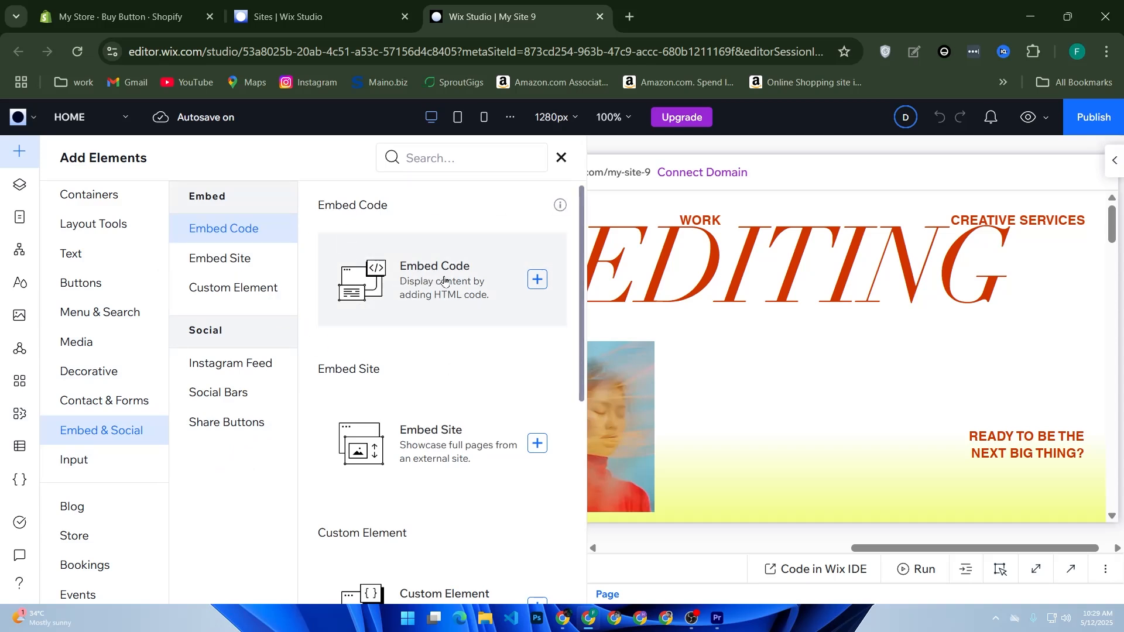
left_click(470, 280)
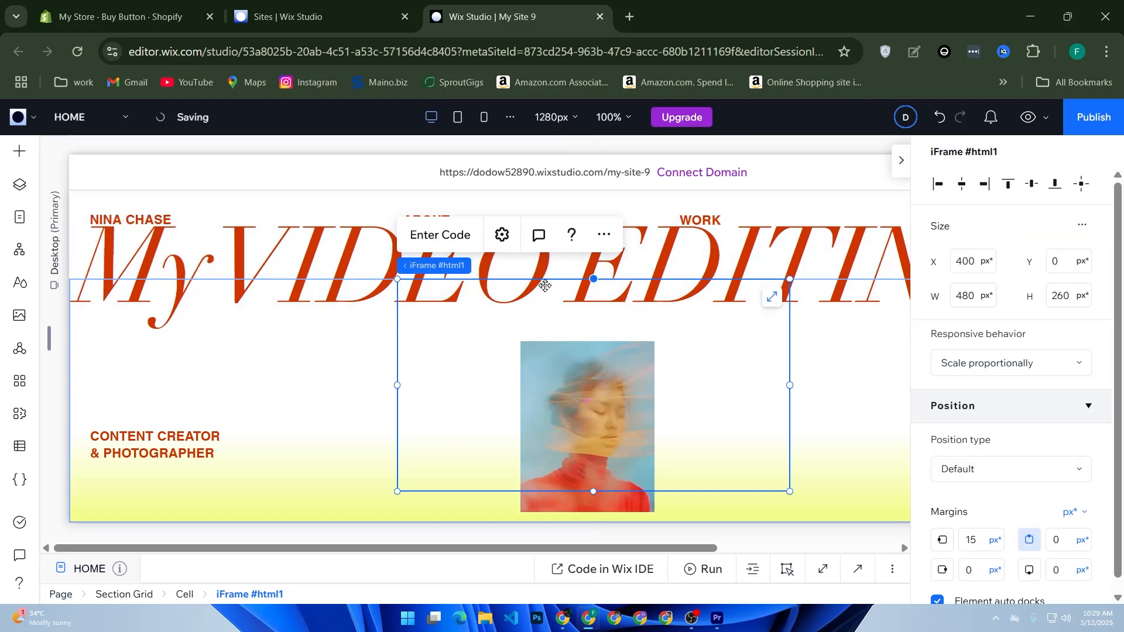
- Move the embed frame into the empty area above the "MOOD" heading and shrink it to about 305 × 165 px
left_click_drag(518, 311, 479, 277)
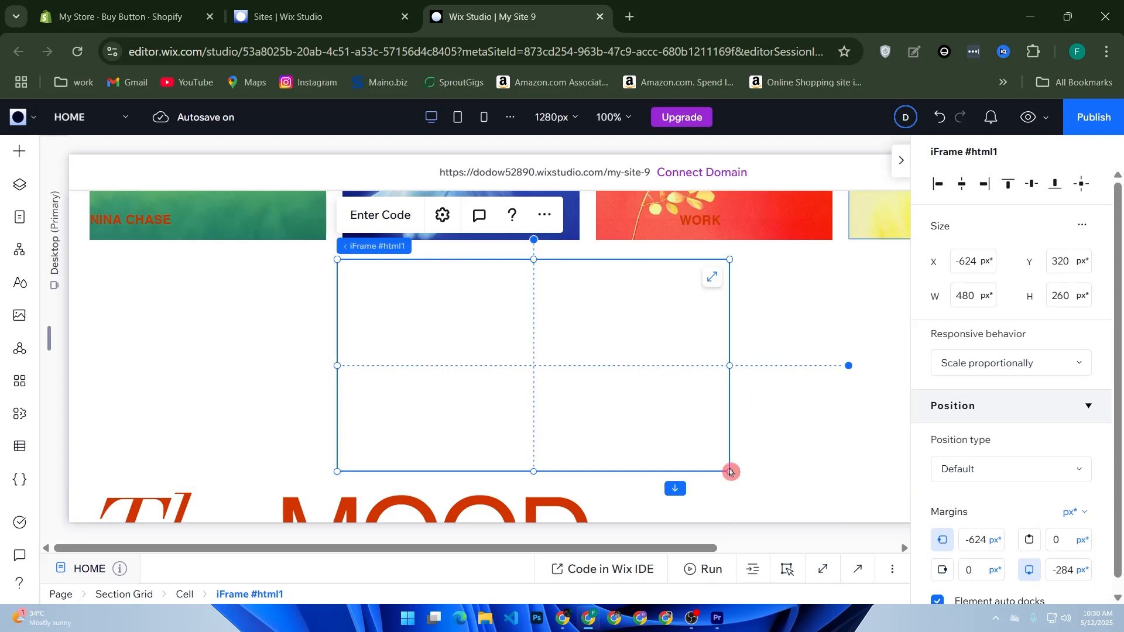
left_click_drag(730, 471, 582, 406)
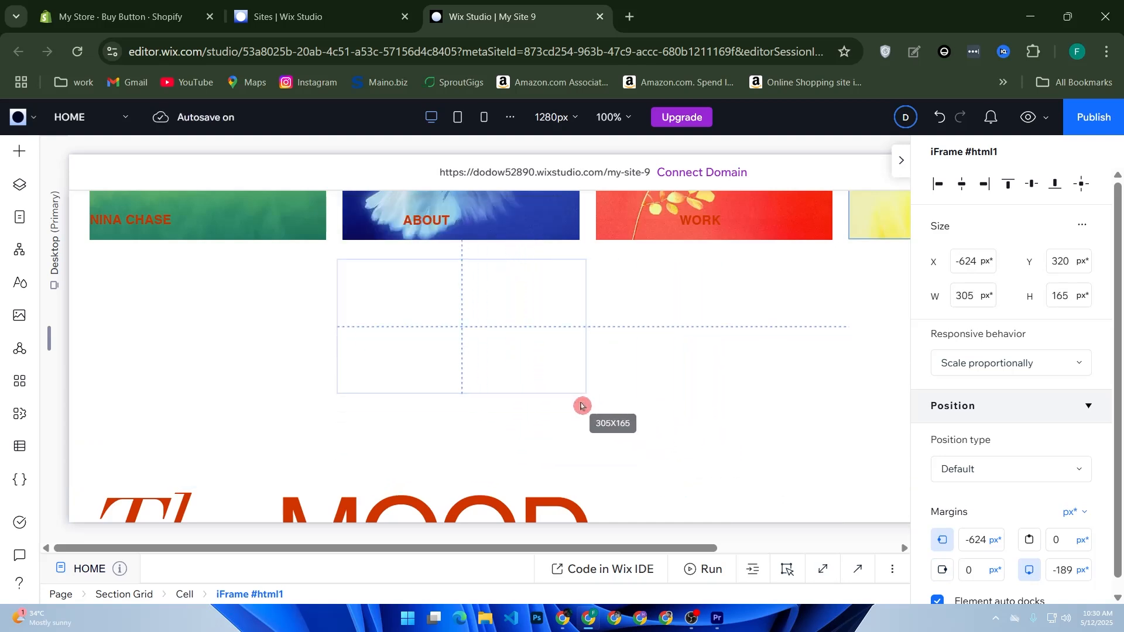
left_click_drag(483, 342, 618, 379)
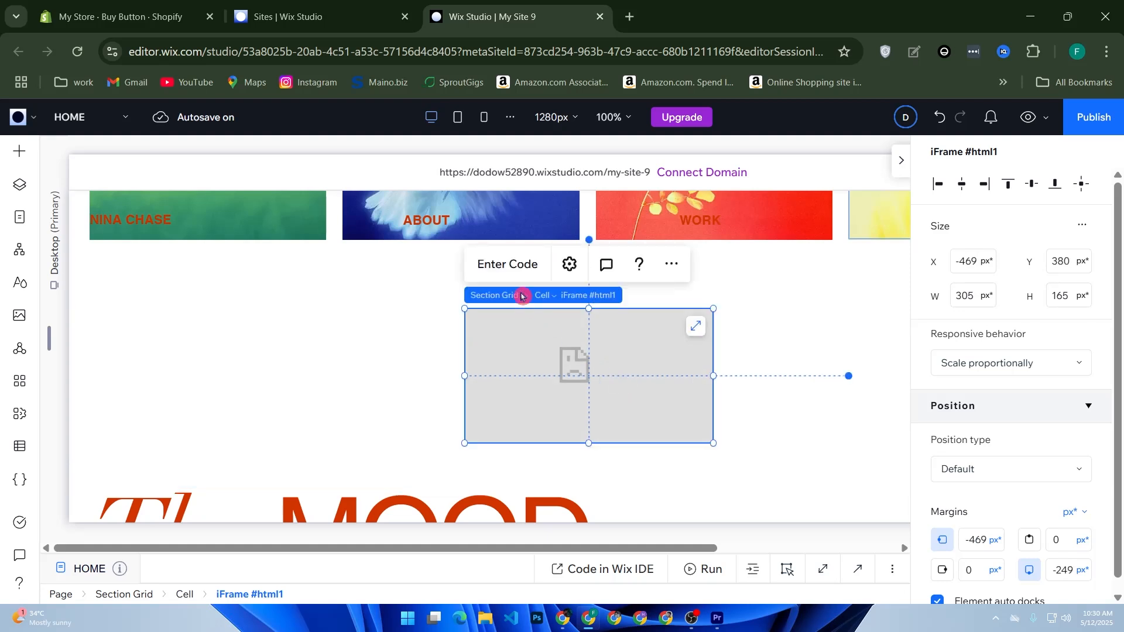
- Paste the copied Buy Button code into the embed frame's HTML settings, update it and close the settings
left_click(503, 266)
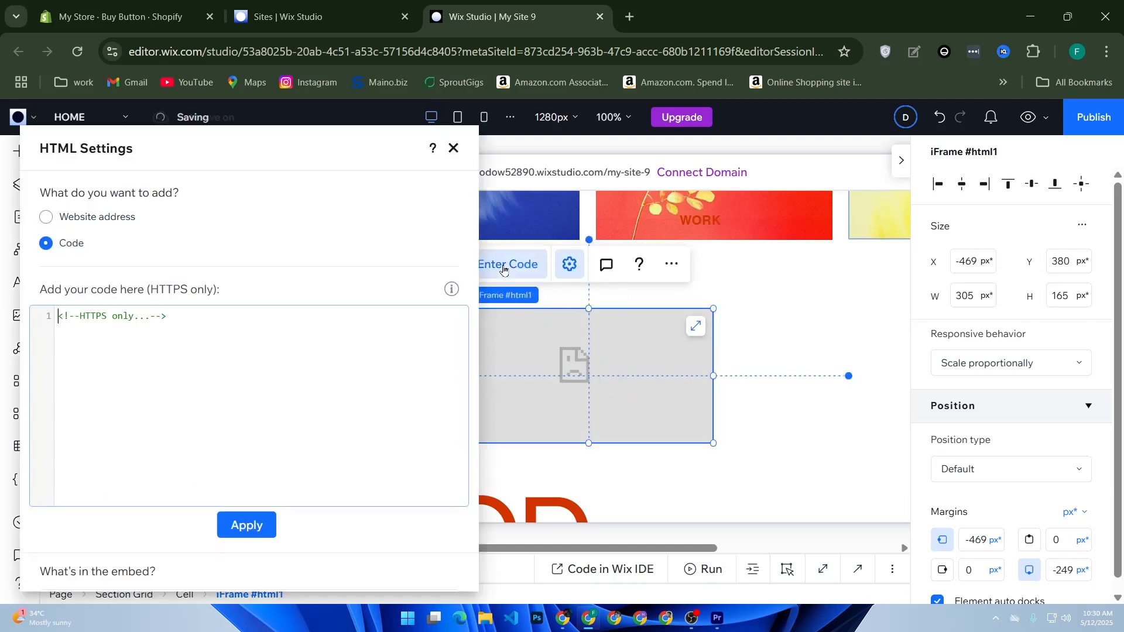
left_click(177, 351)
key("Return")
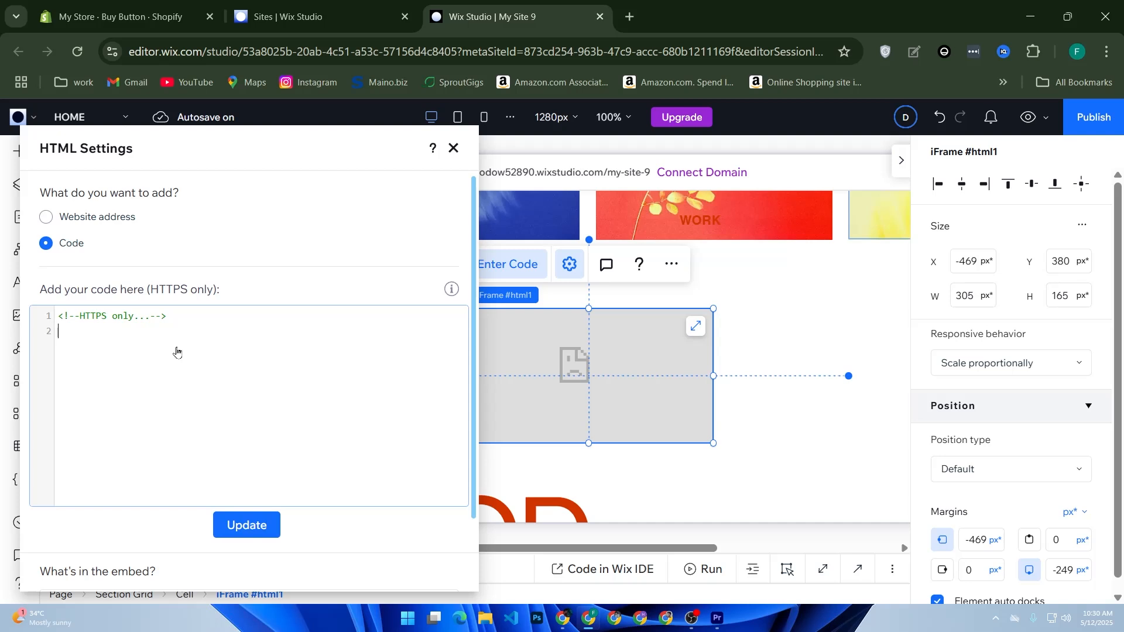
key("ctrl+v")
left_click(268, 531)
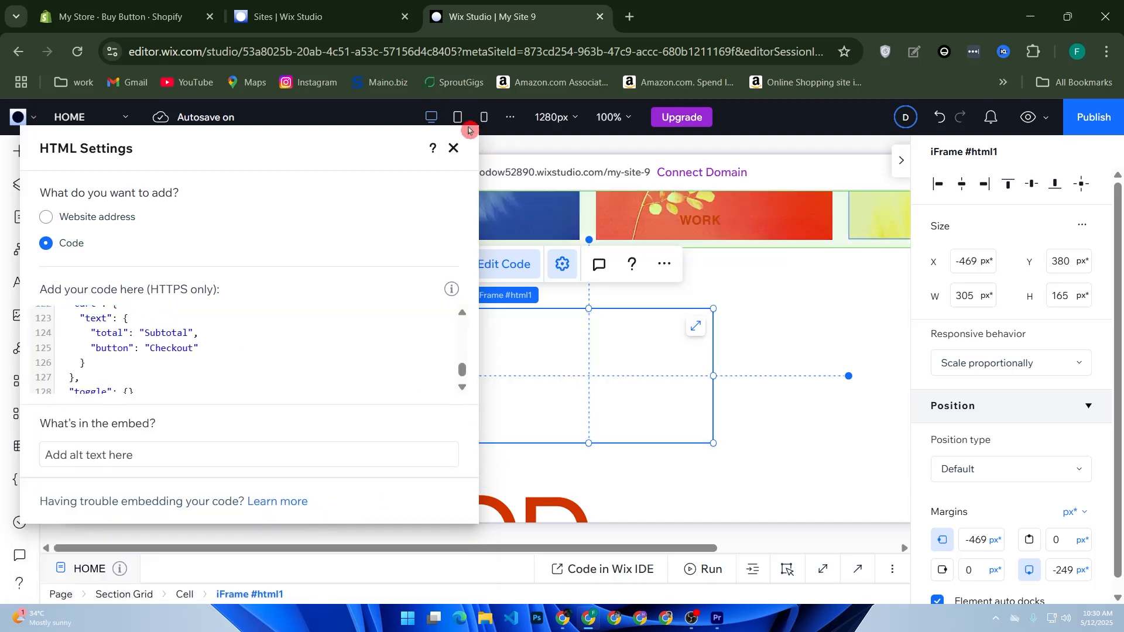
left_click(453, 147)
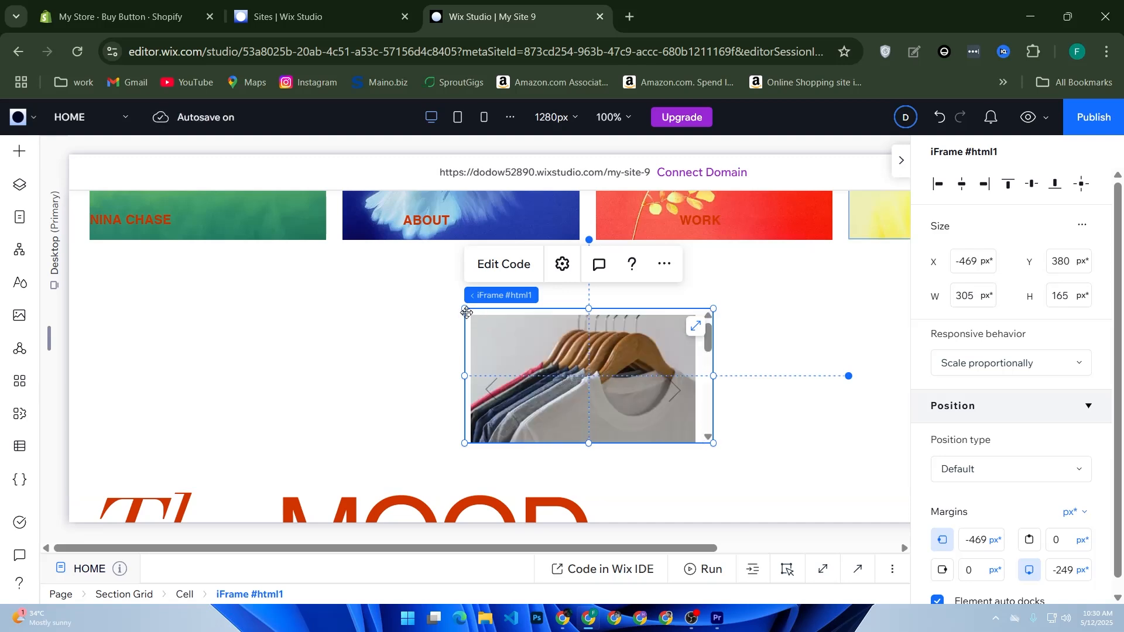
- Enlarge the embed frame above the "MOOD" heading to about 618 × 335 px so the whole product card fits, and deselect it
left_click_drag(467, 312, 349, 270)
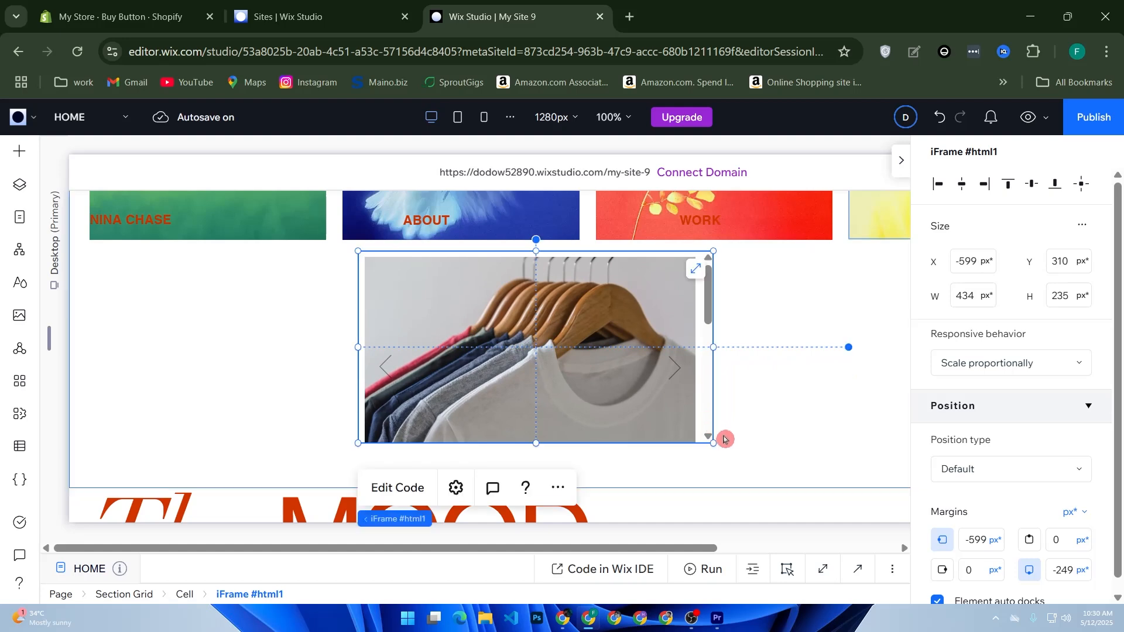
left_click_drag(712, 440, 872, 524)
left_click(338, 339)
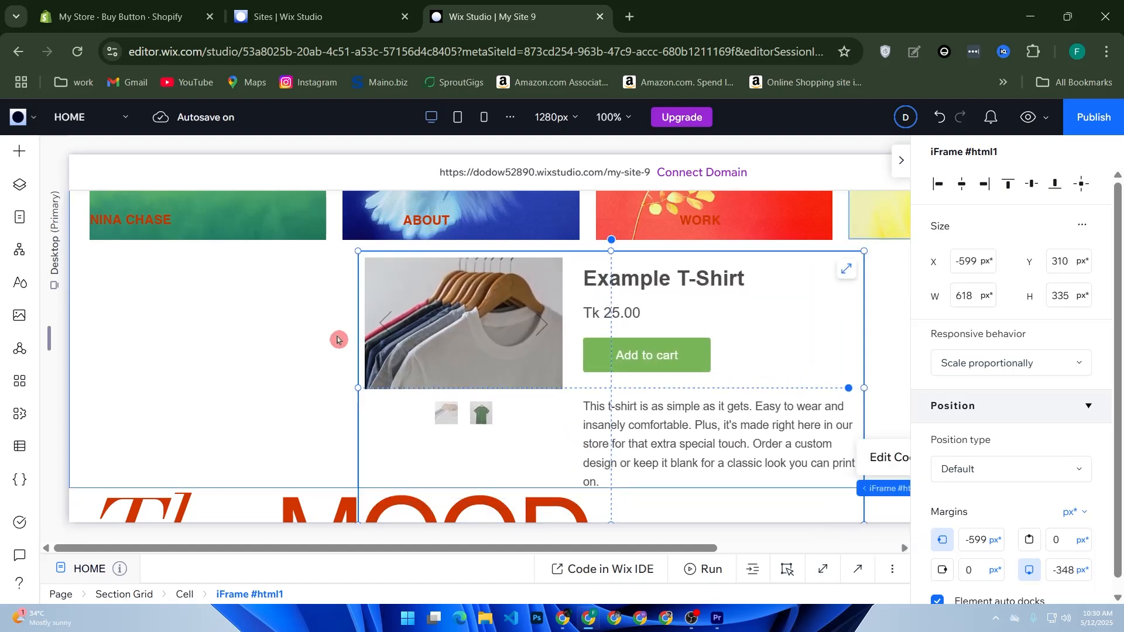
left_click(272, 500)
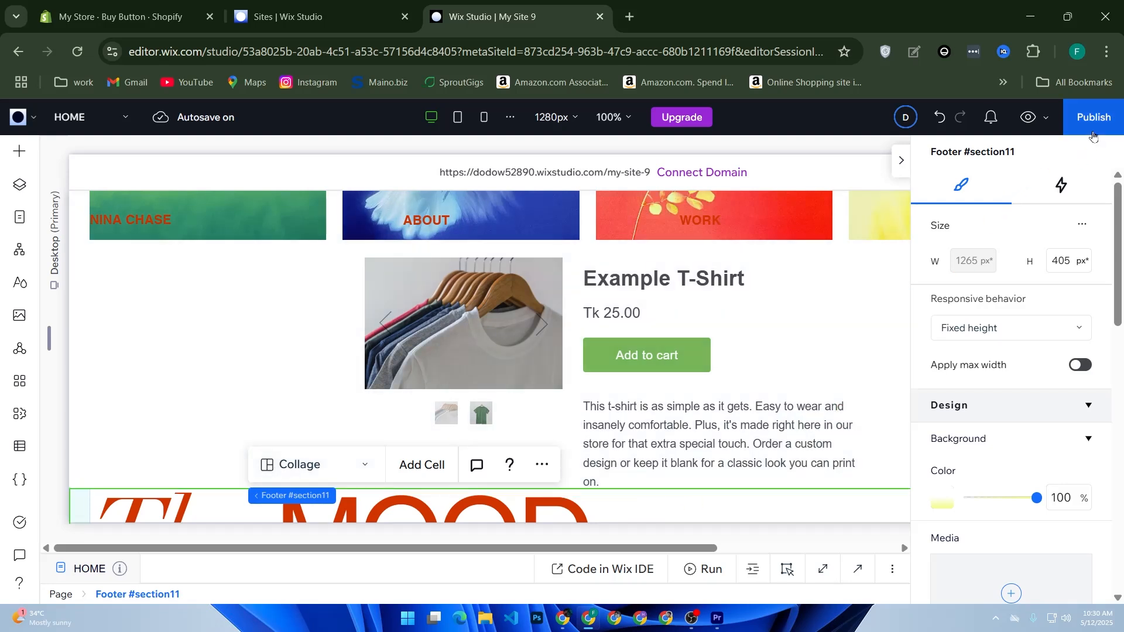
- Open the domain choice for publishing the site, and switch to Shopify to exit the Buy Button code page
left_click(1095, 118)
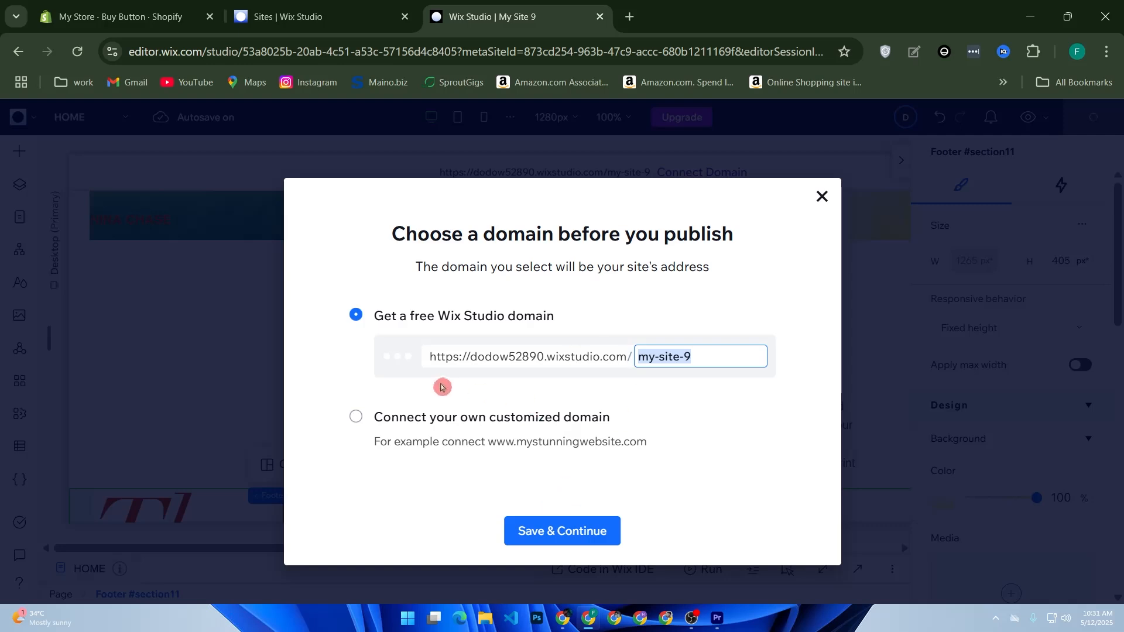
left_click(124, 13)
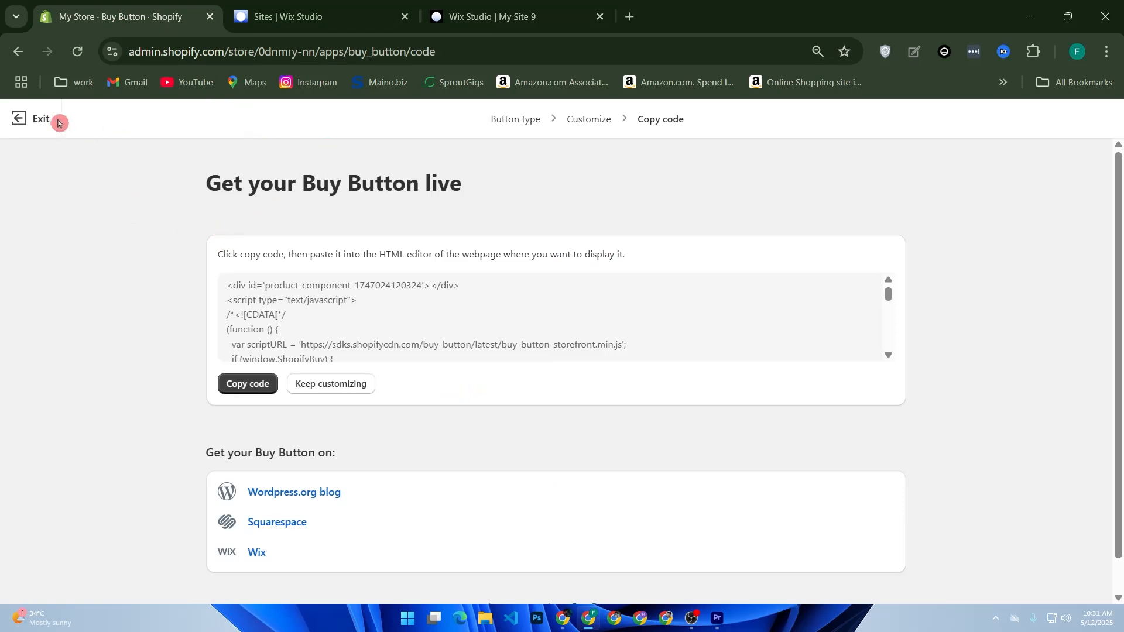
left_click(27, 118)
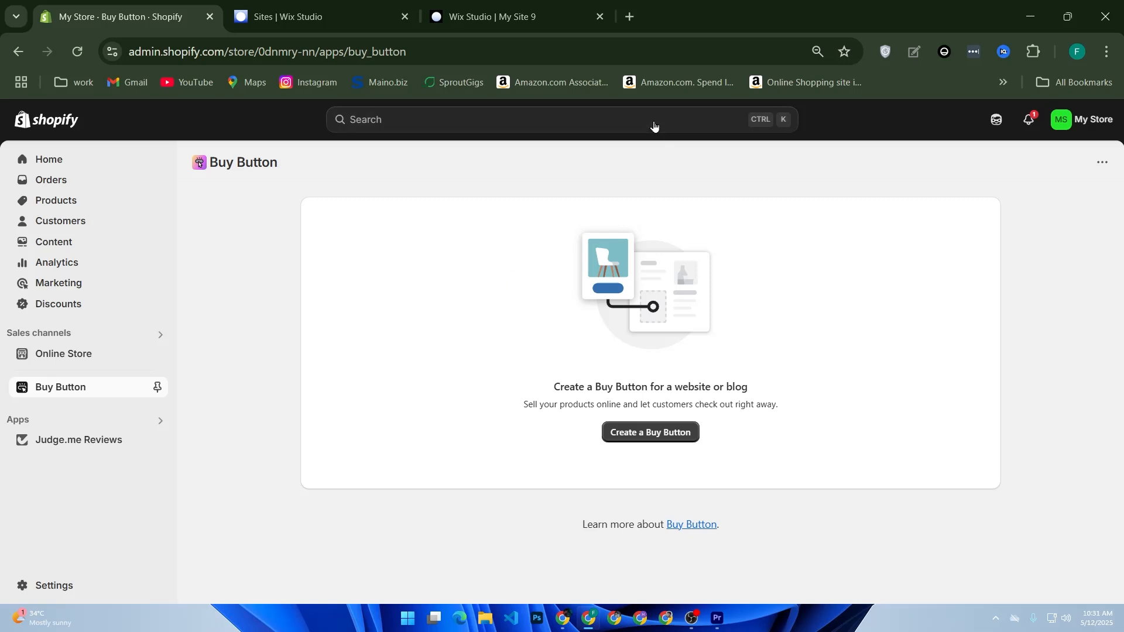
- Search Google for "buy now button in shopify" in a new browser page and open the Shopify Help Center article "Creating a Buy Button"
left_click(629, 17)
left_click(475, 329)
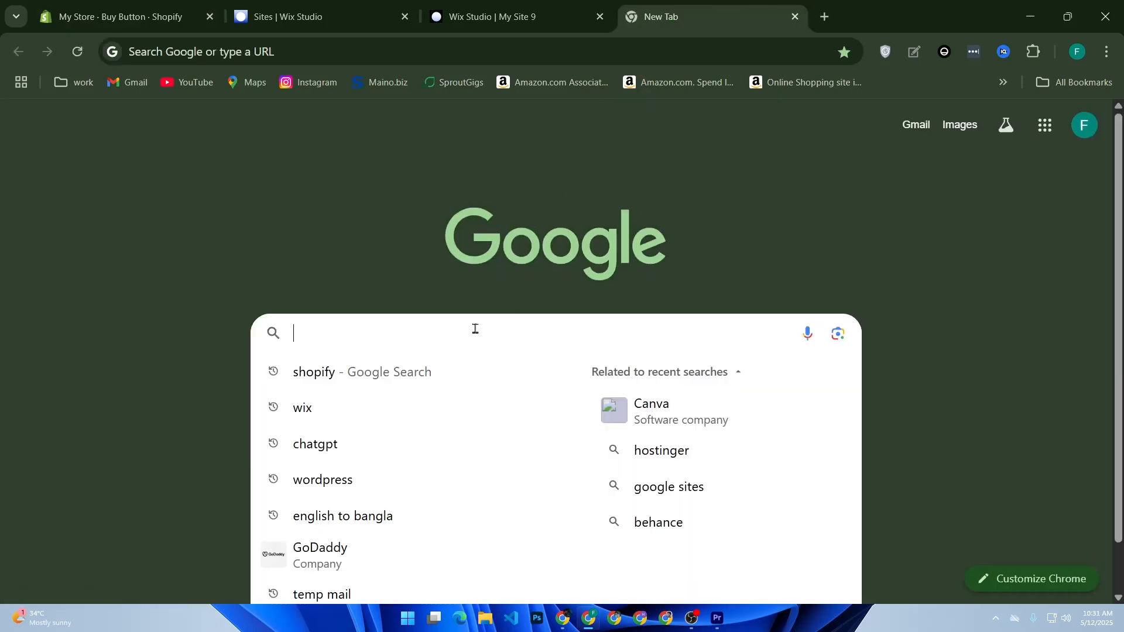
type("bu")
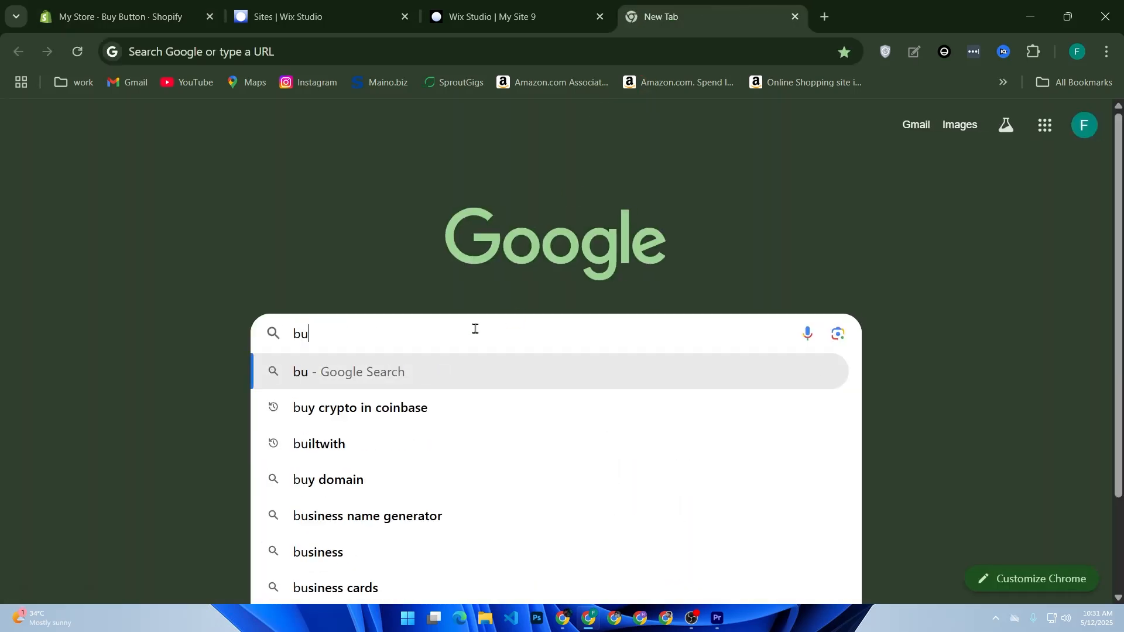
type("y now")
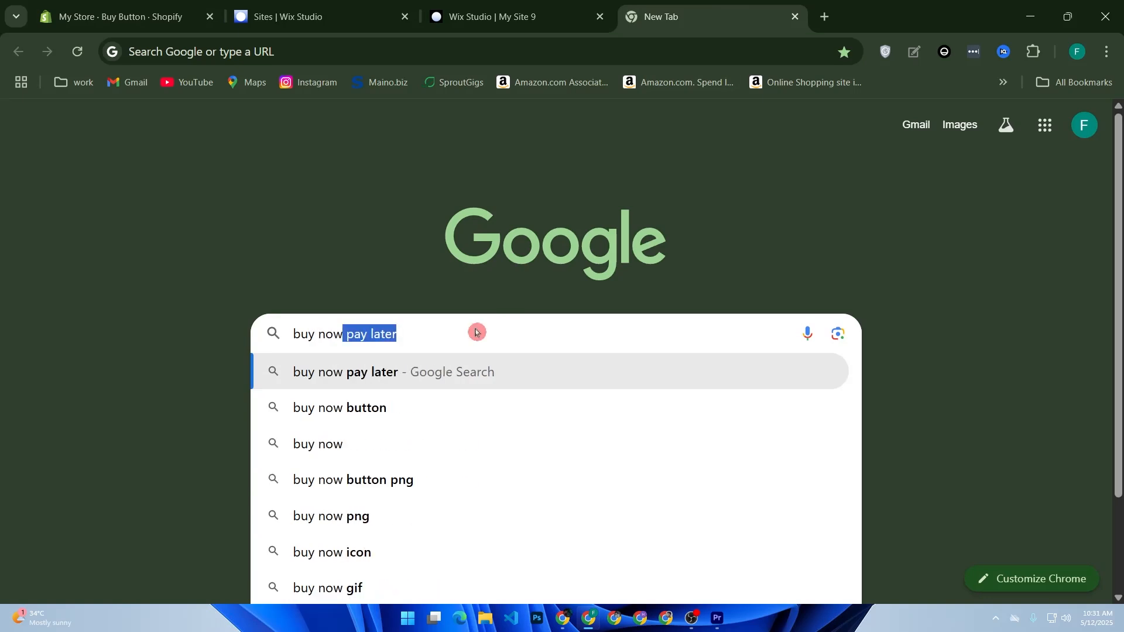
type(" button")
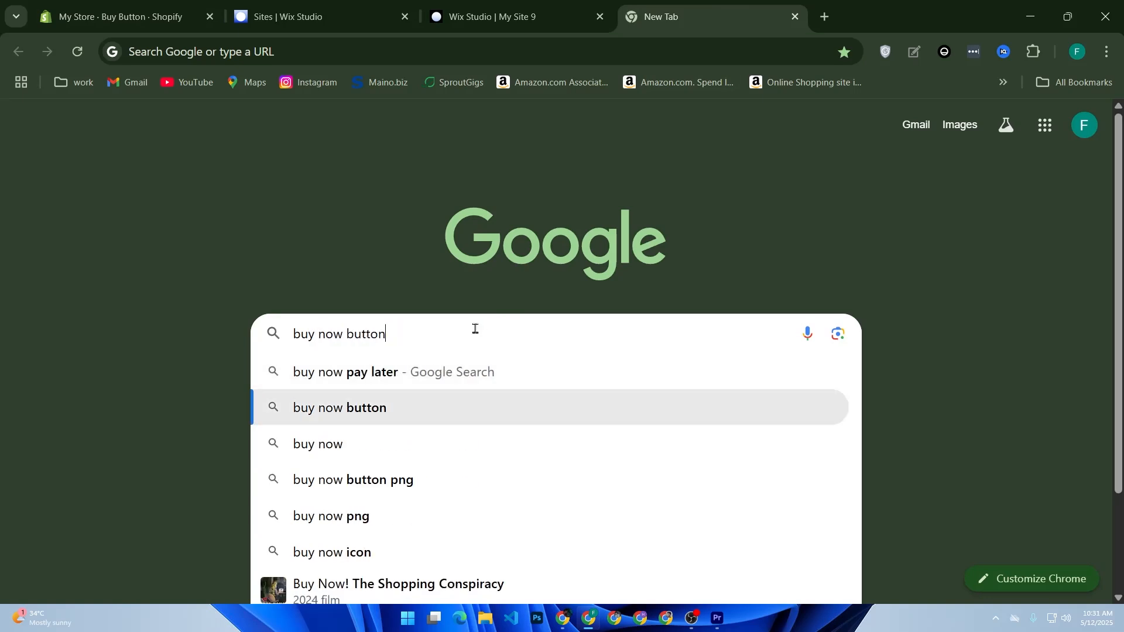
type(" in shi")
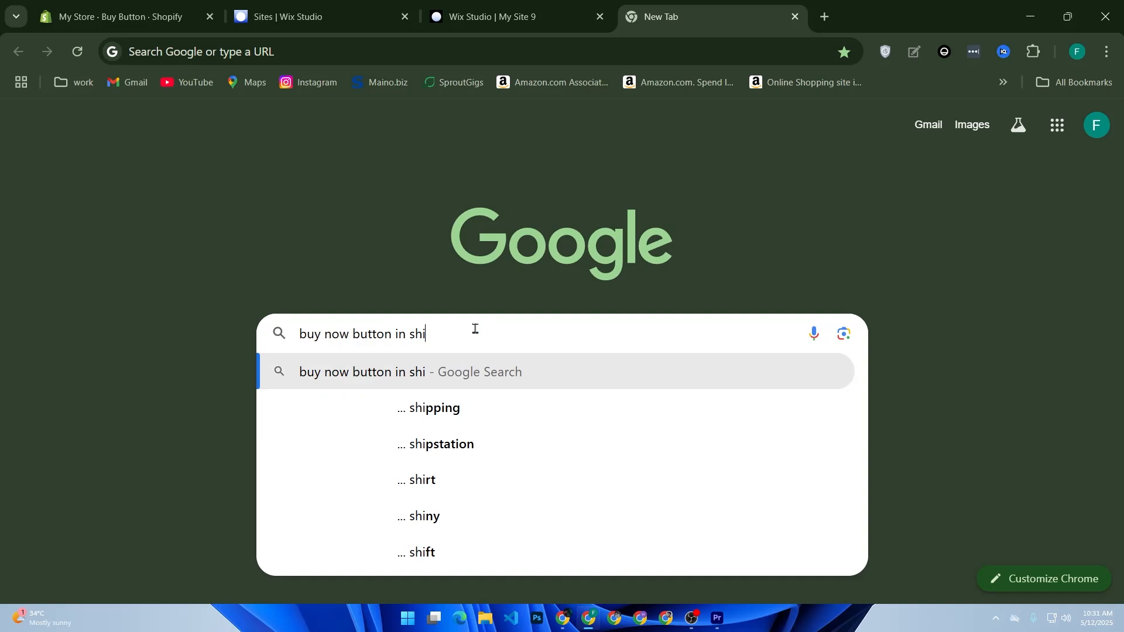
key("BackSpace")
key("Down")
key("Return")
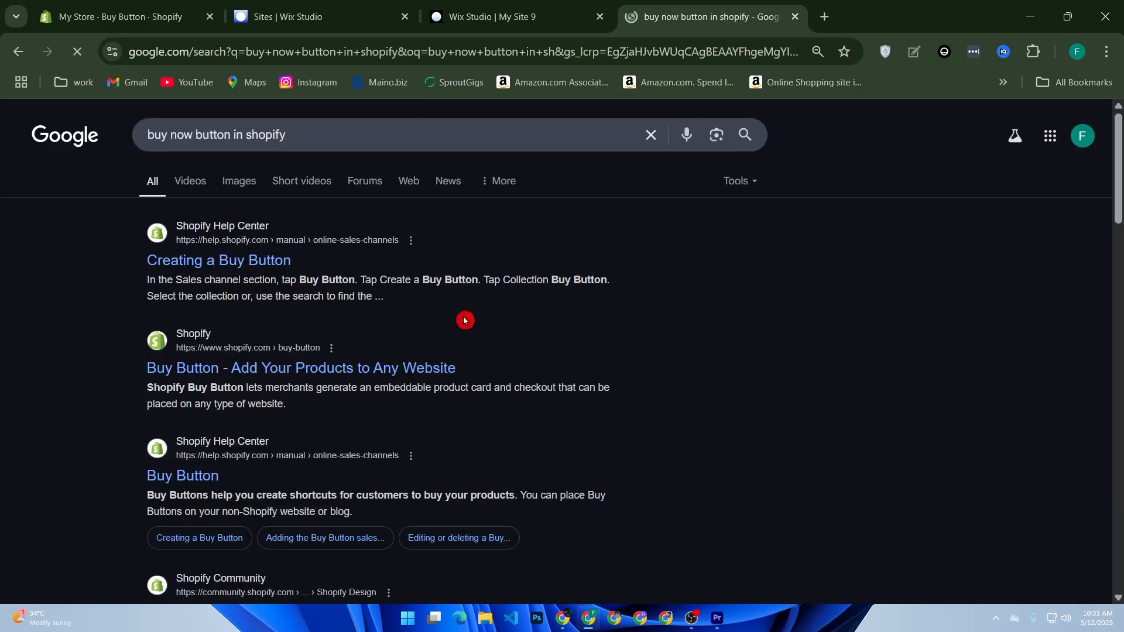
left_click(216, 270)
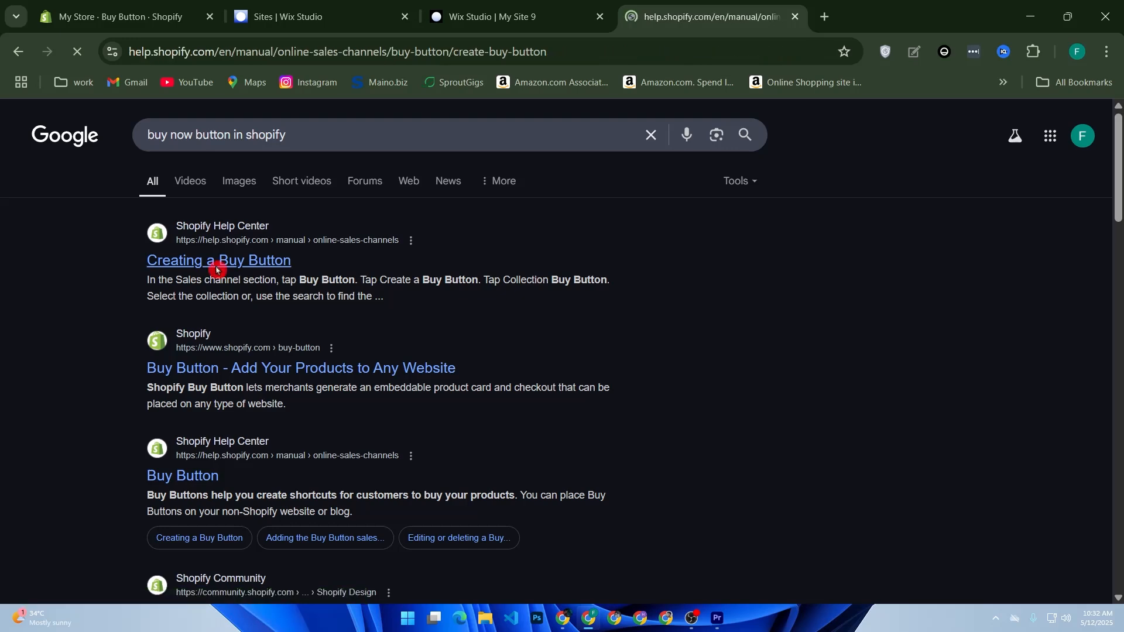
- Read the article's sections on customizing Buy Buttons and the desktop steps for creating one for a single product
scroll(342, 324, "down", 2)
scroll(328, 328, "down", 2)
scroll(311, 334, "up", 2)
scroll(147, 346, "down", 18)
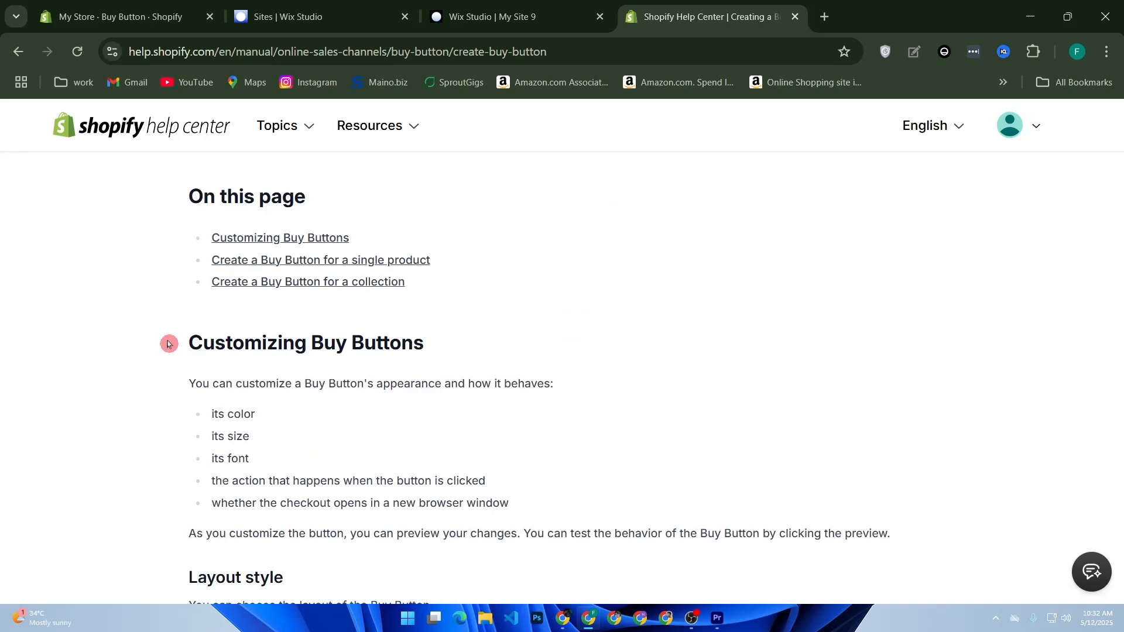
scroll(283, 311, "down", 3)
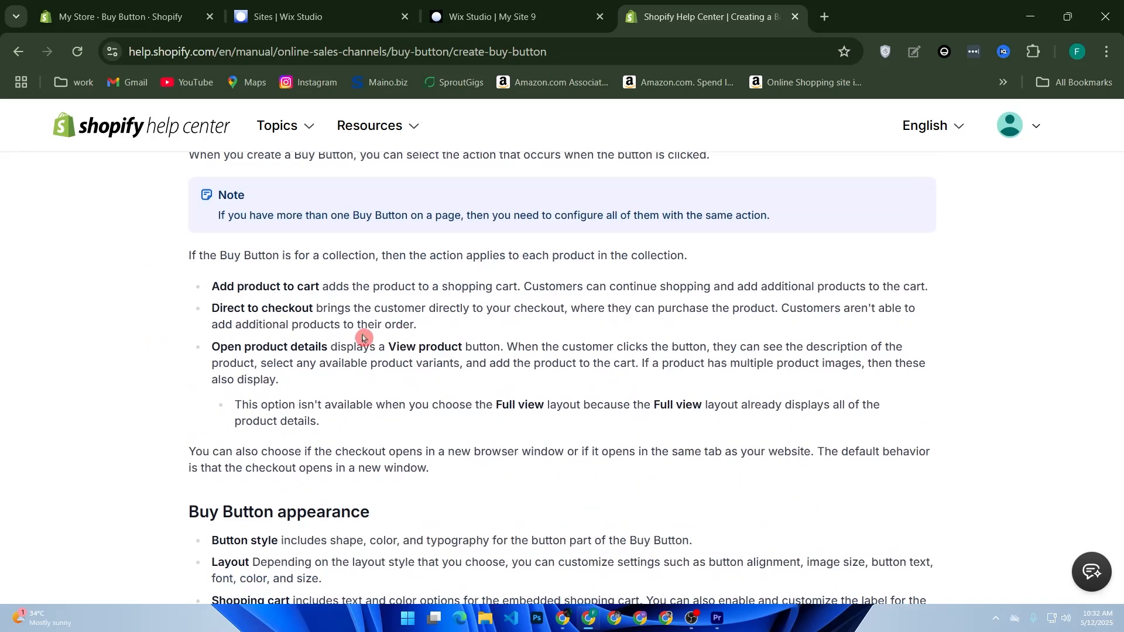
scroll(287, 305, "down", 5)
scroll(294, 318, "down", 2)
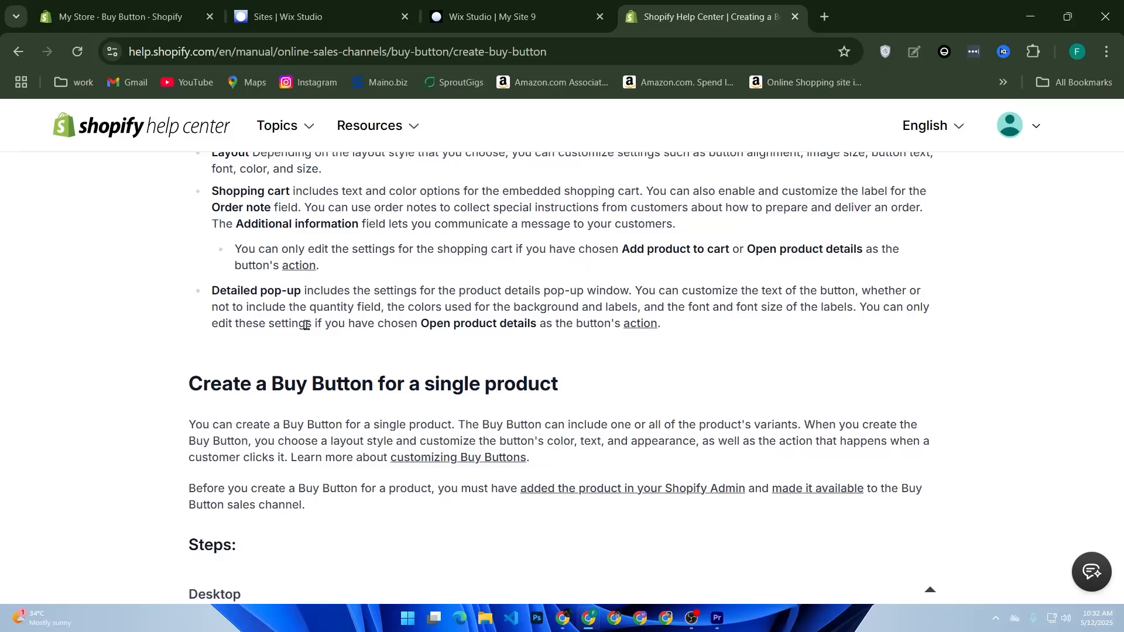
scroll(307, 326, "down", 5)
scroll(315, 331, "down", 2)
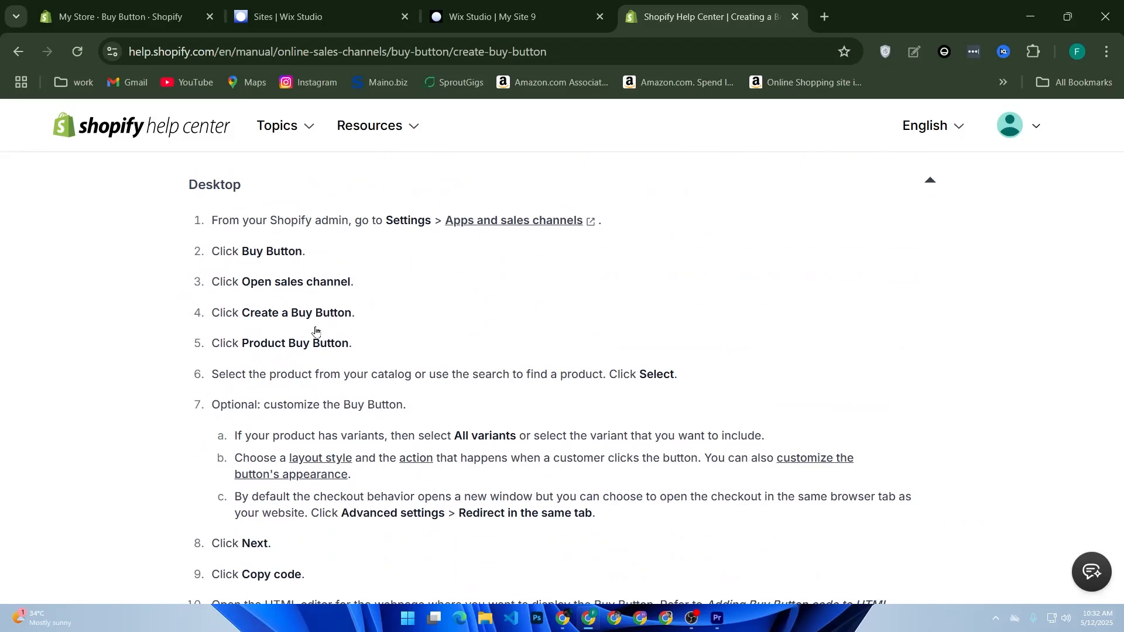
scroll(354, 347, "down", 4)
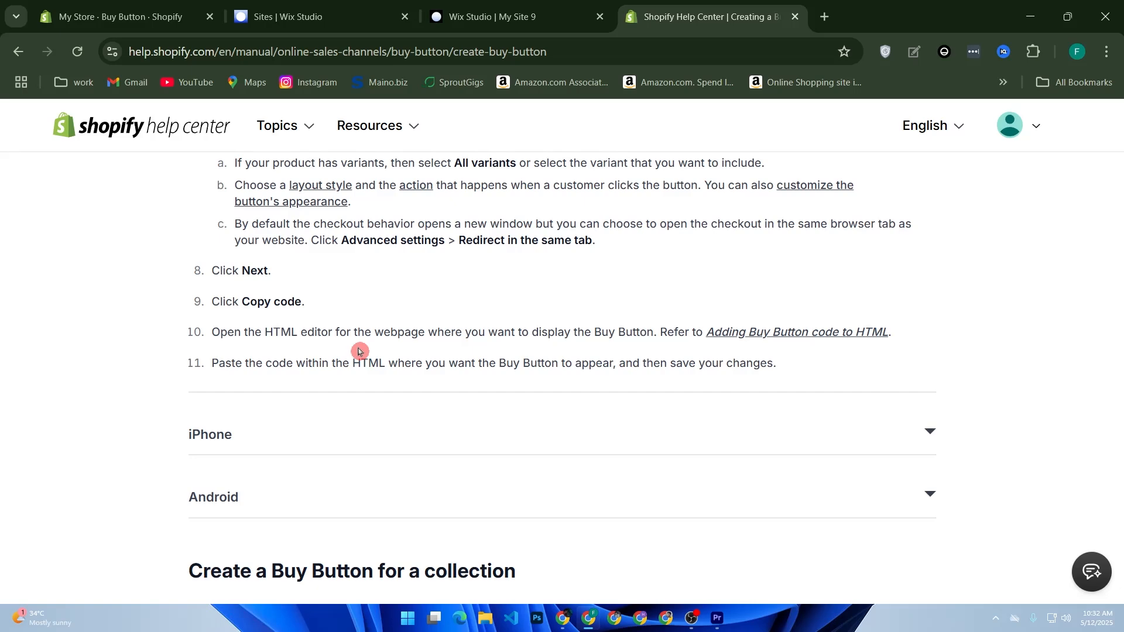
- Return to My Site 9 in the Wix Studio editor and dismiss the domain choice without saving
left_click(290, 8)
left_click(442, 12)
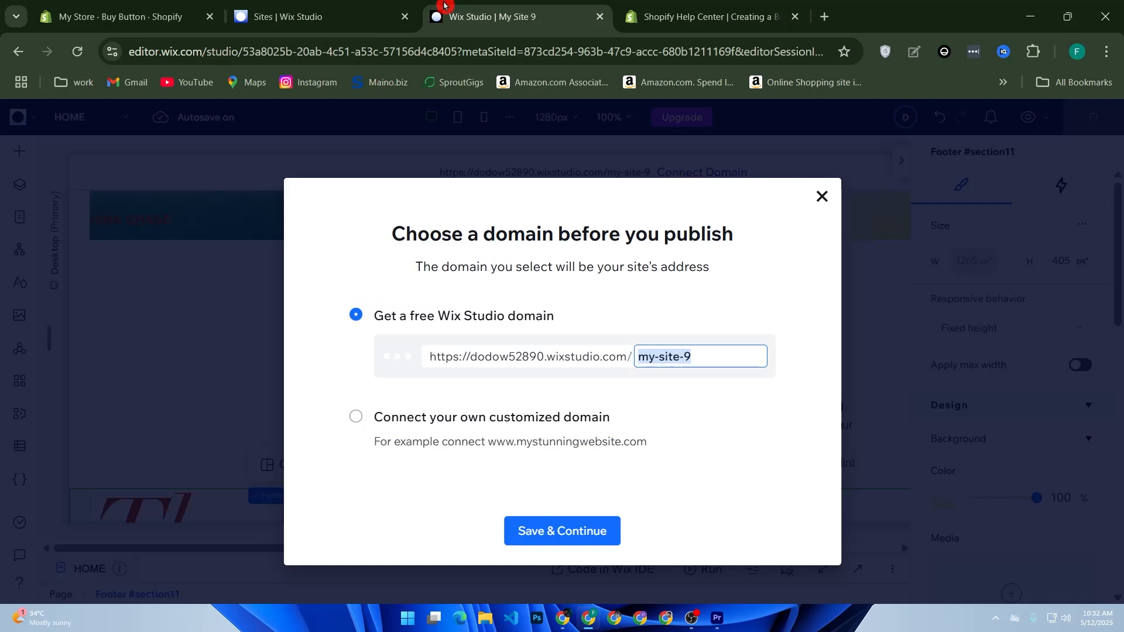
left_click(825, 196)
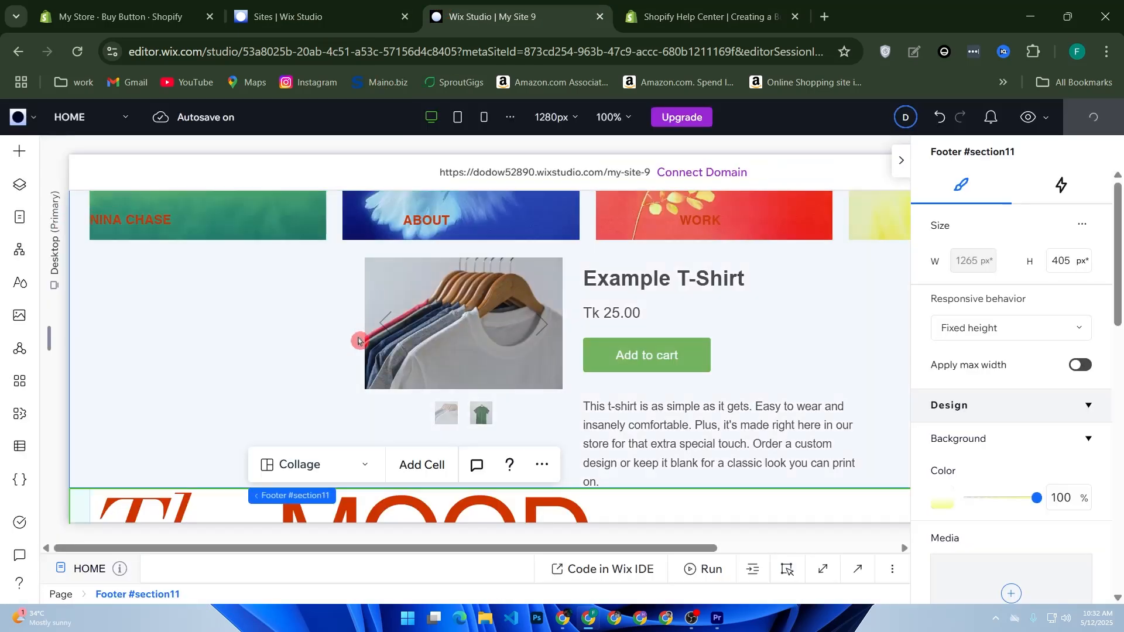
- Add the Buy Now pay button from the Buttons elements to the home page's footer
scroll(495, 348, "down", 3)
scroll(620, 388, "down", 3)
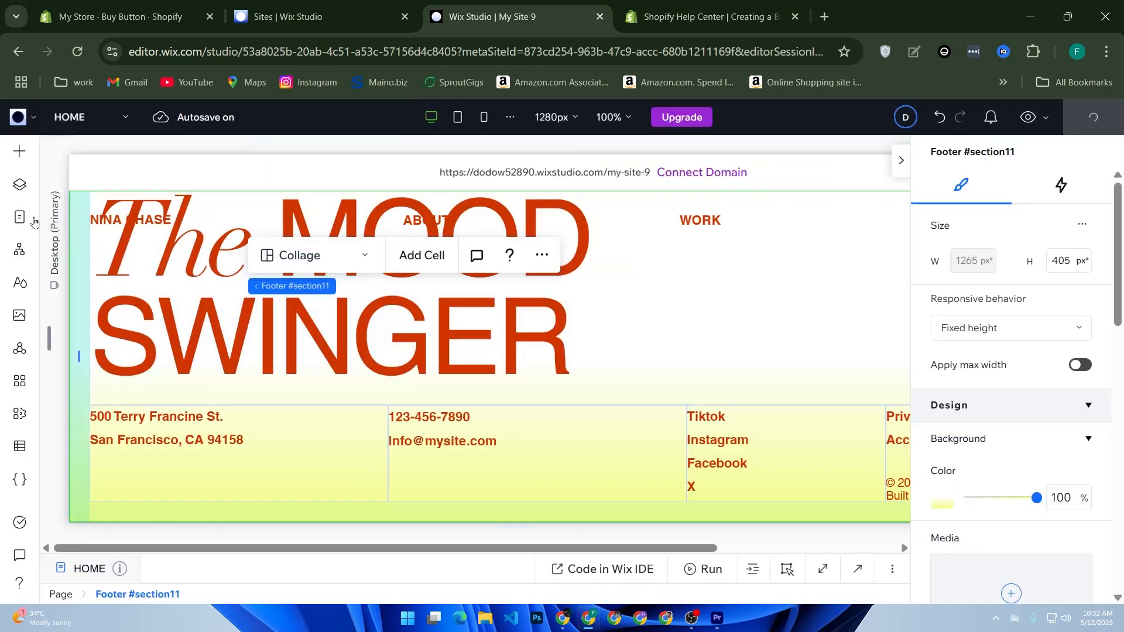
left_click(26, 154)
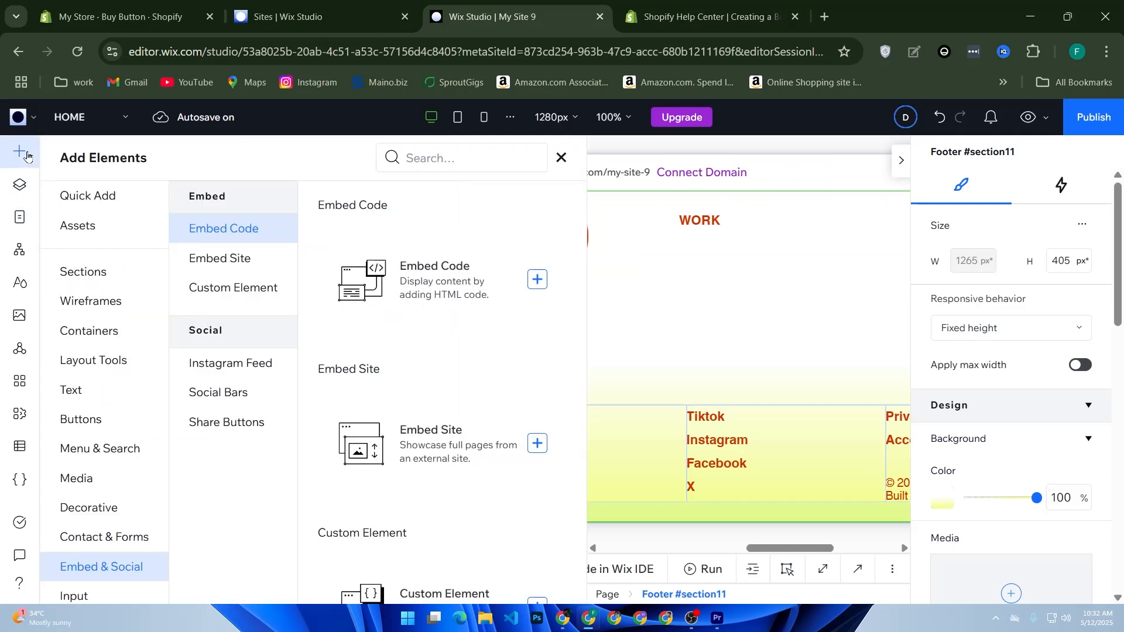
left_click(103, 425)
scroll(367, 297, "down", 3)
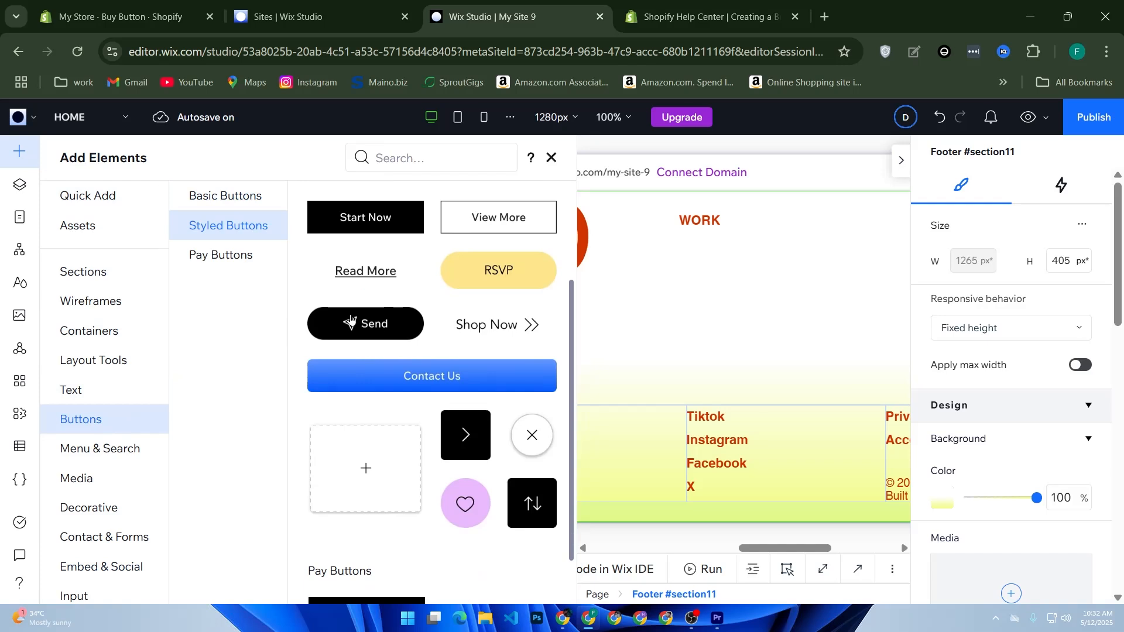
scroll(350, 321, "down", 1)
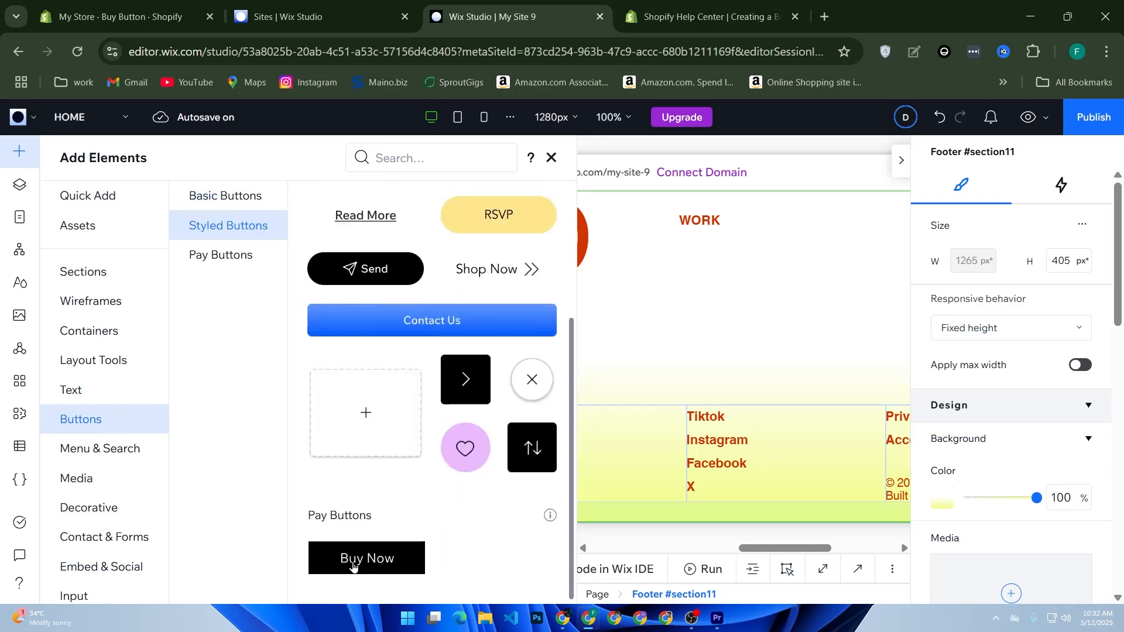
scroll(445, 546, "up", 4)
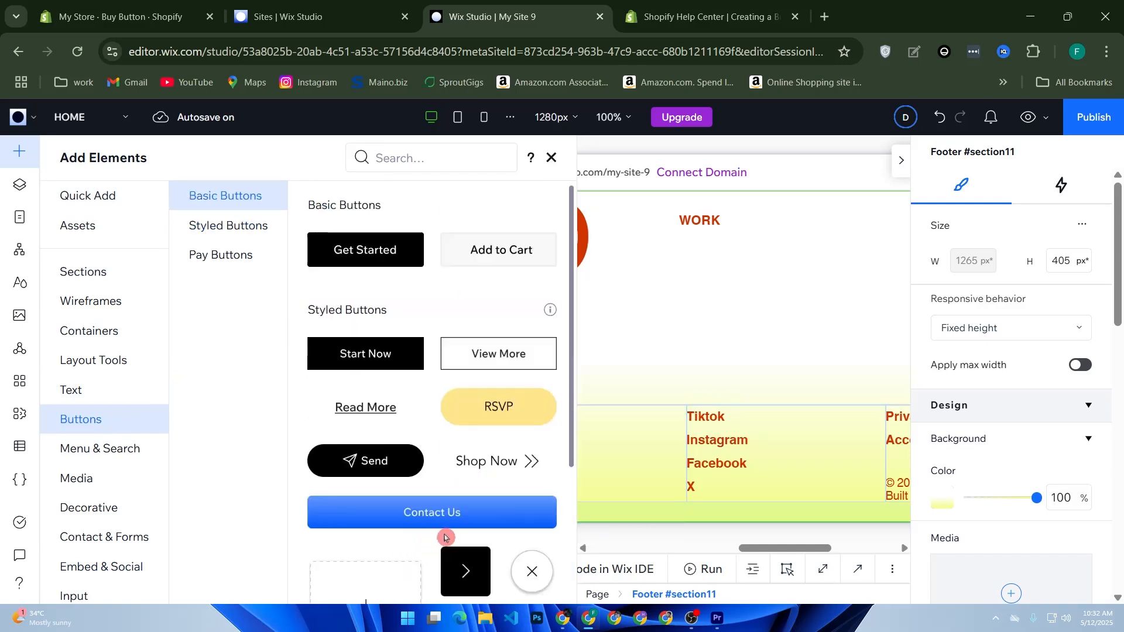
scroll(409, 516, "down", 4)
scroll(380, 547, "up", 4)
left_click(376, 556)
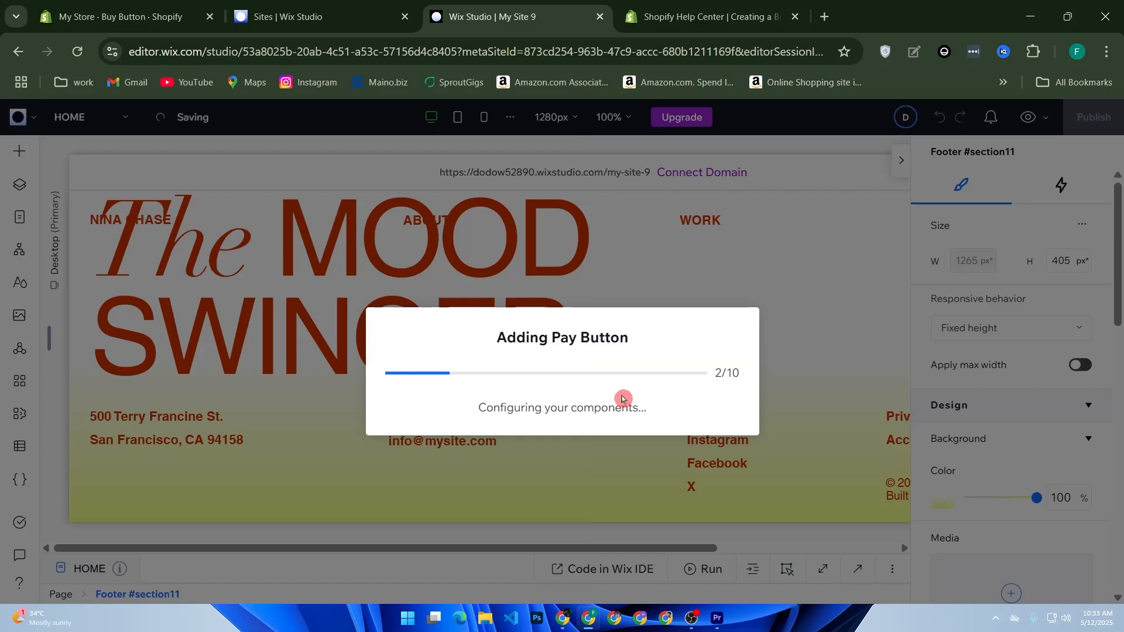
- Switch to Shopify, open the Example Beanie product and examine its category, variants and pricing
left_click(131, 25)
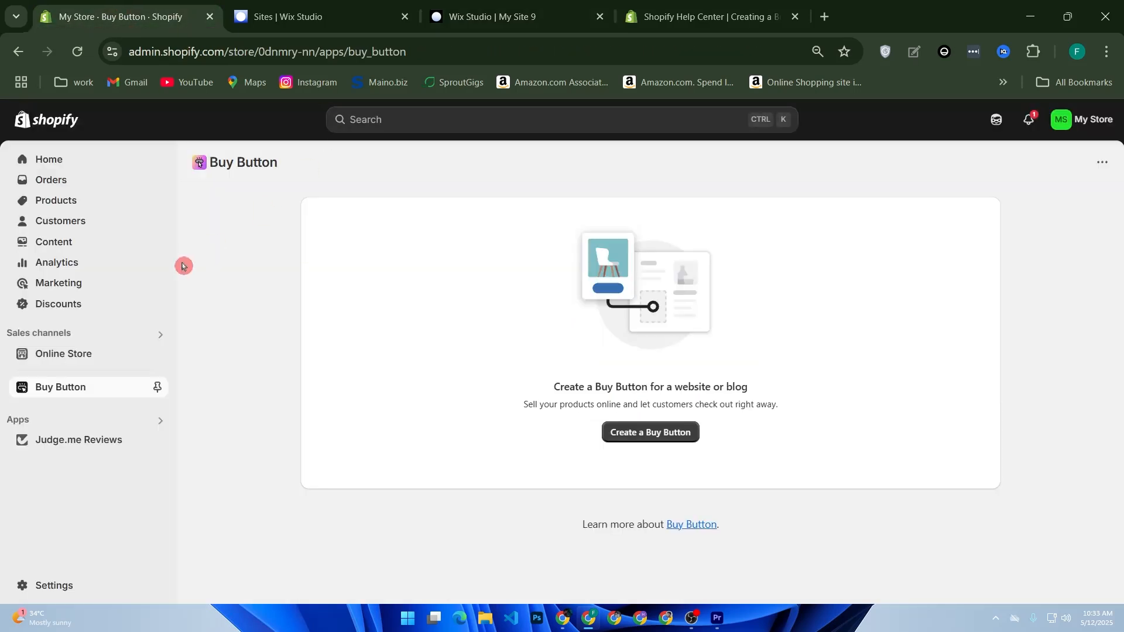
left_click(80, 204)
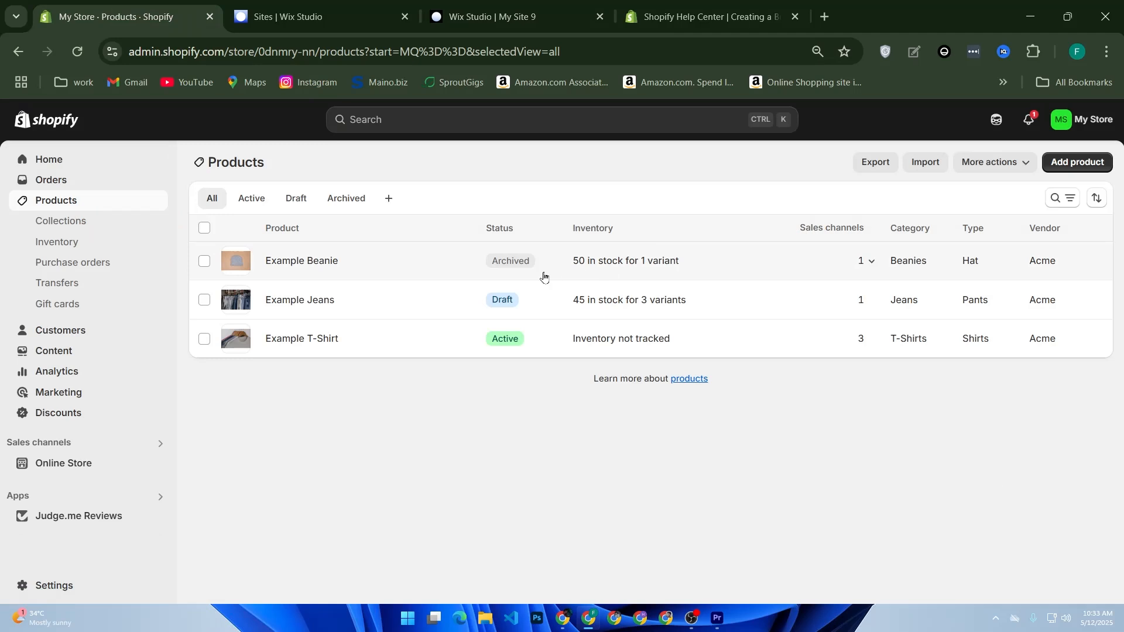
left_click(419, 263)
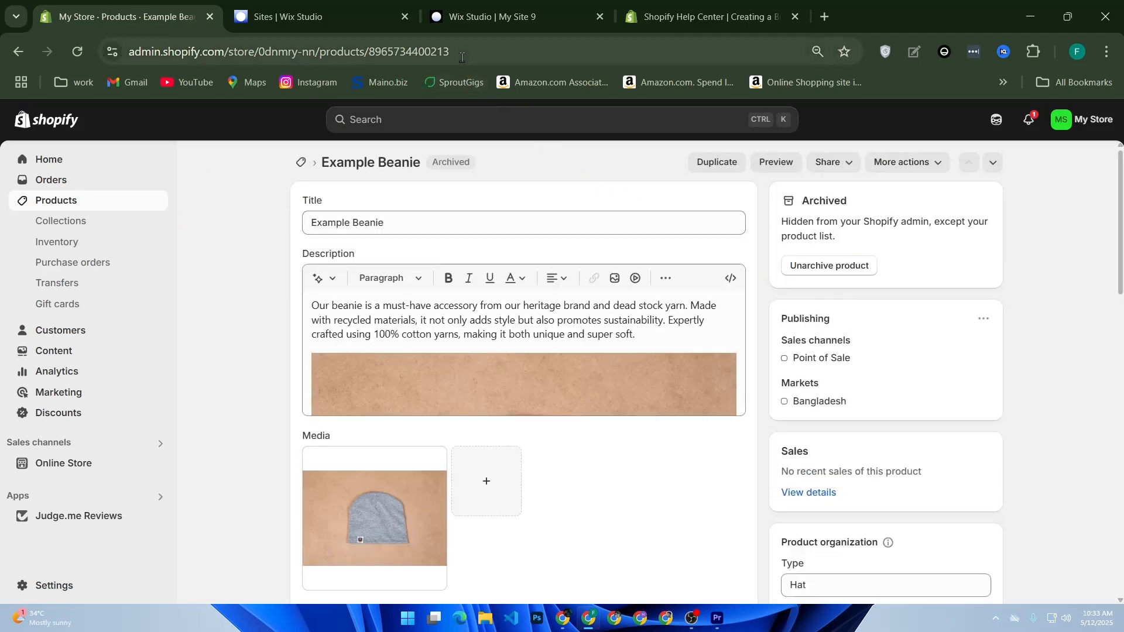
scroll(870, 364, "down", 7)
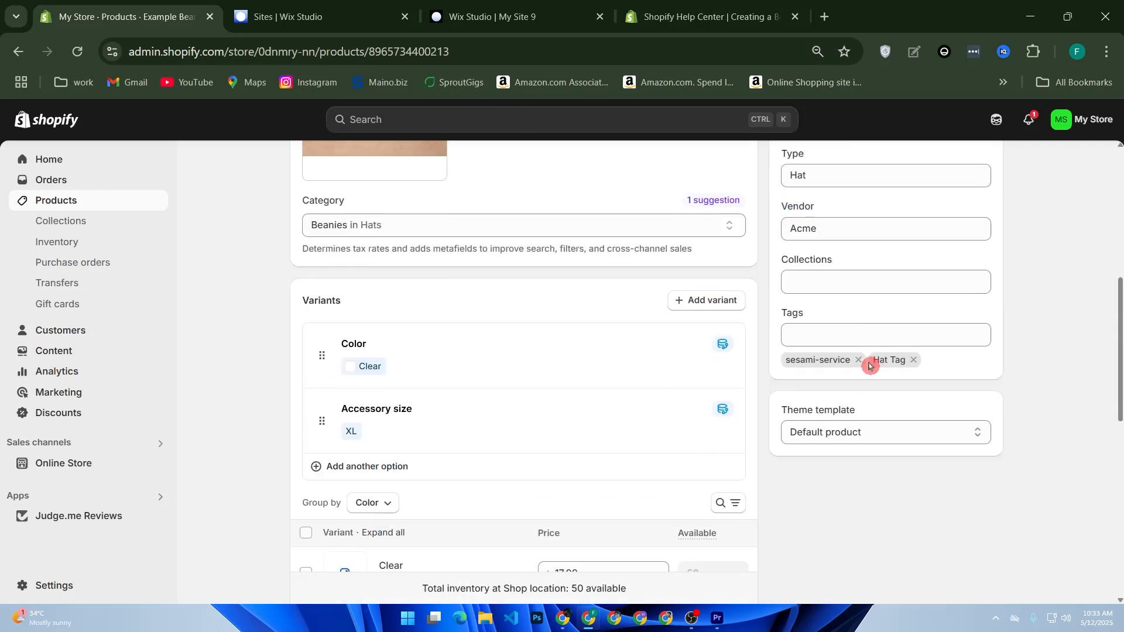
scroll(870, 366, "down", 10)
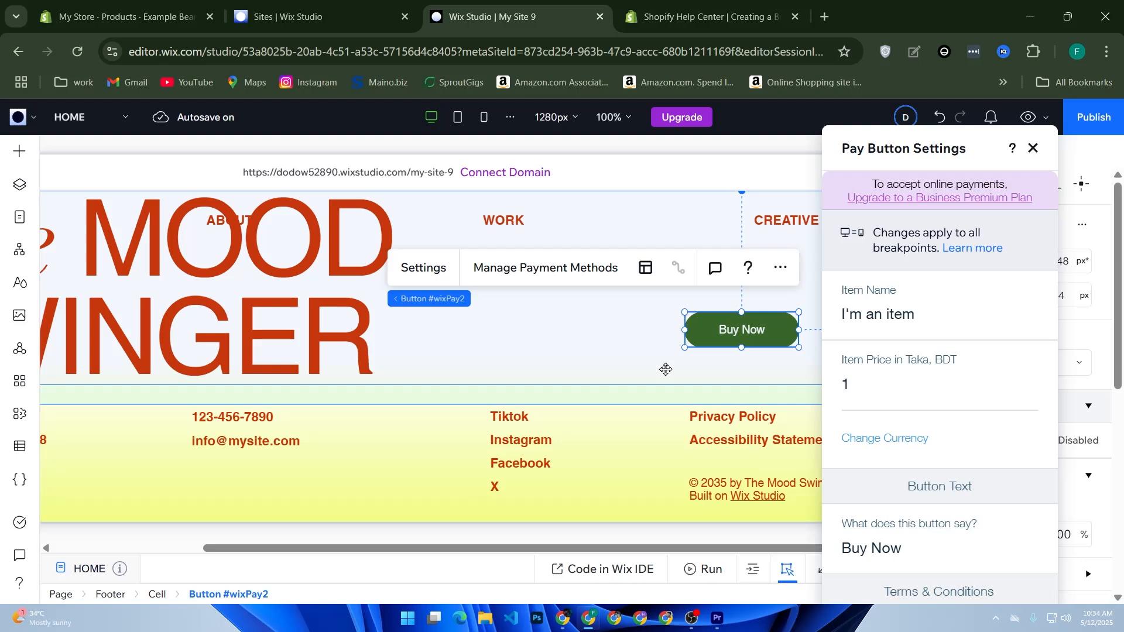
- Show the Wix Studio home page at the Mobile breakpoint and check its layout around and above the footer
left_click(481, 119)
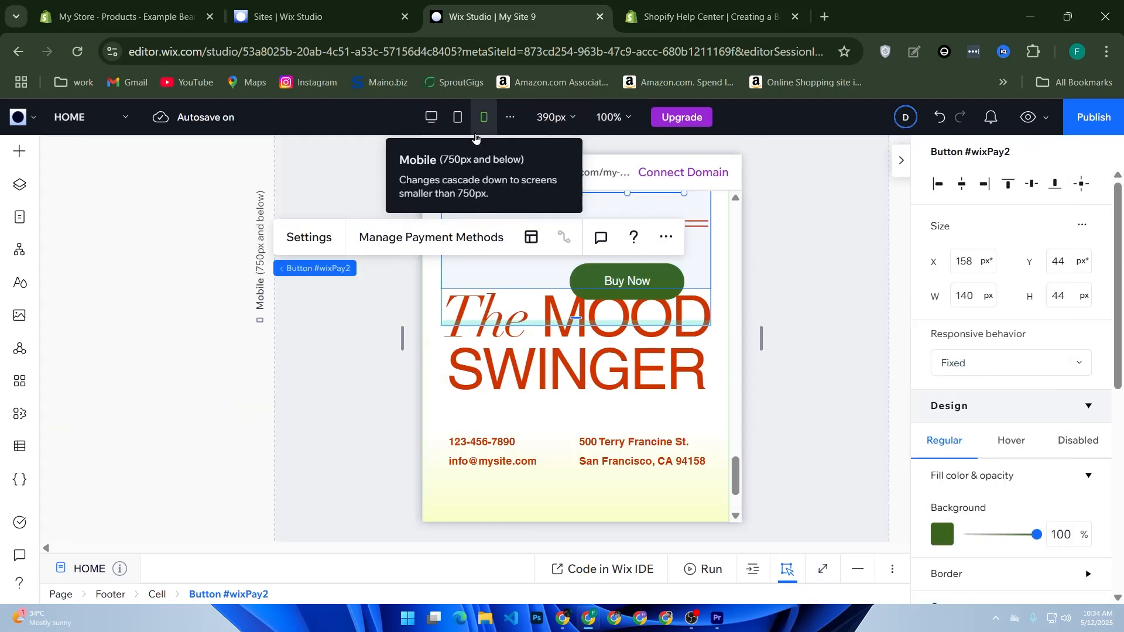
scroll(589, 341, "down", 3)
scroll(592, 350, "up", 4)
scroll(591, 350, "up", 5)
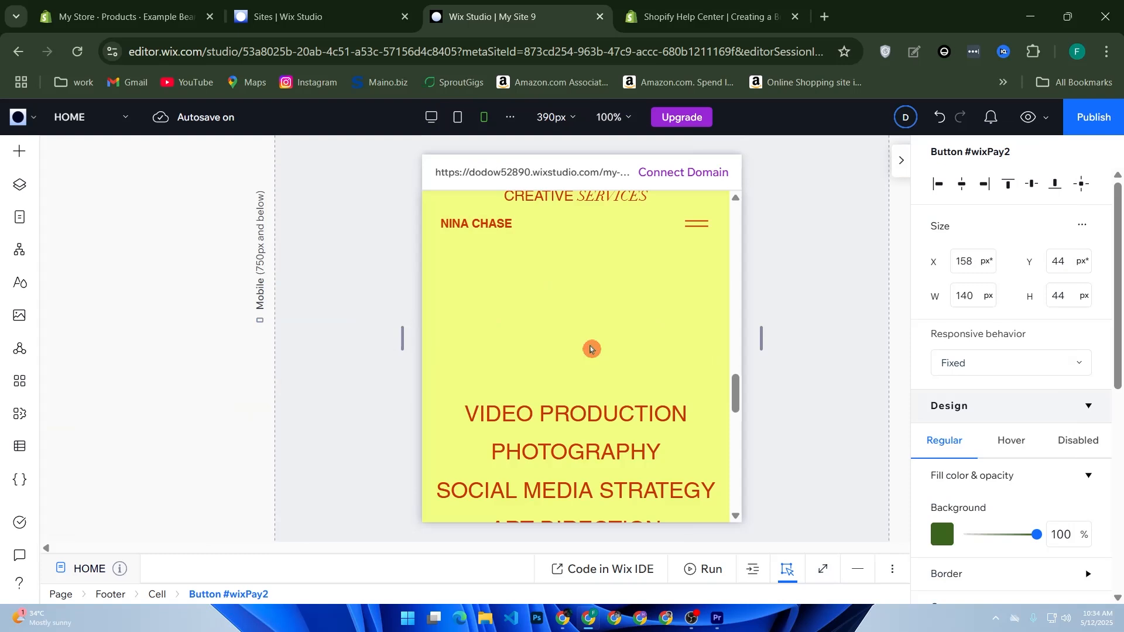